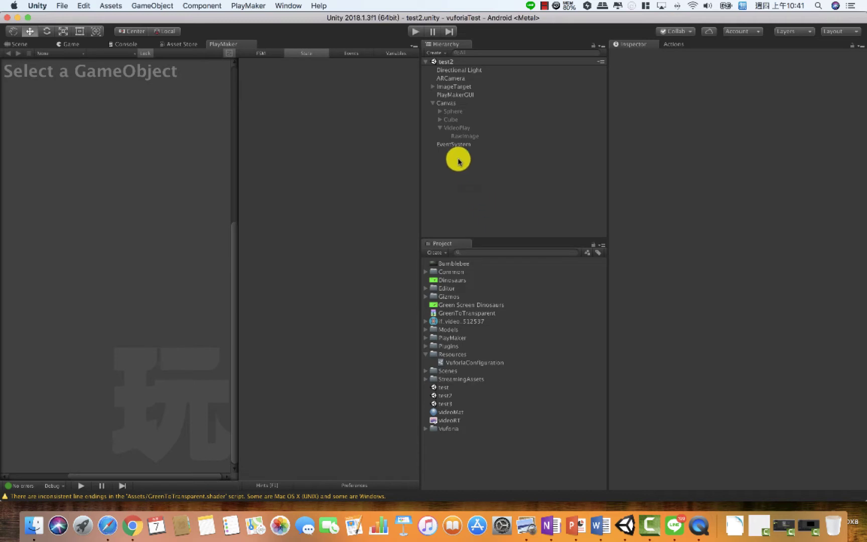
- Activate the VideoPlay panel under the Canvas
click(455, 167)
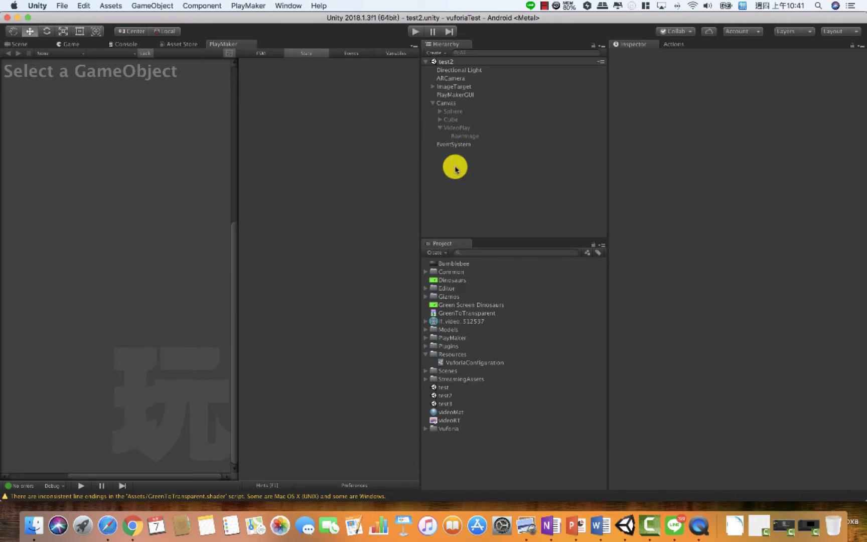
click(448, 125)
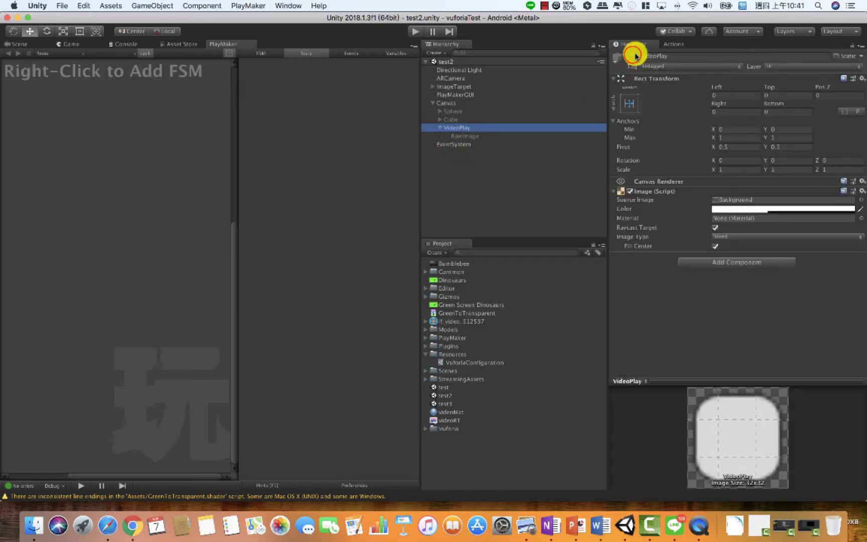
click(634, 57)
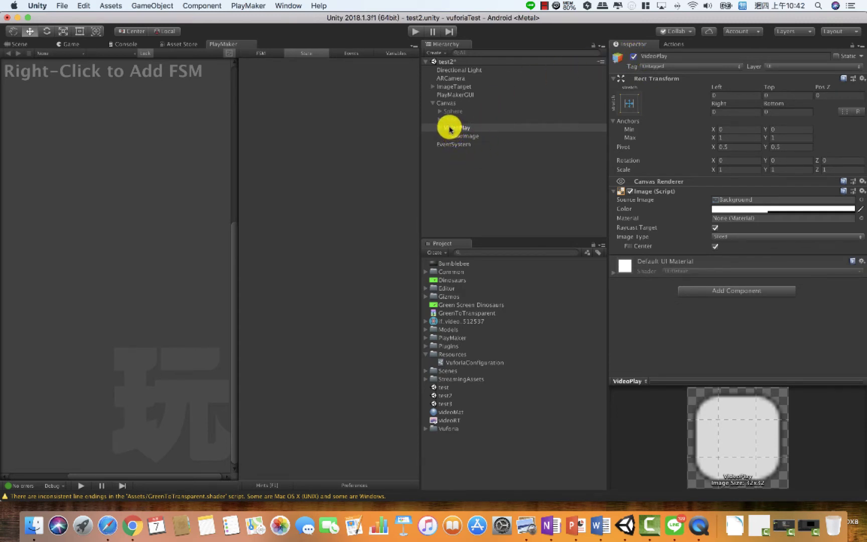
- In State 2 of the Sprite_play FSM, set the Activate Game Object action's target to VideoPlay
click(433, 88)
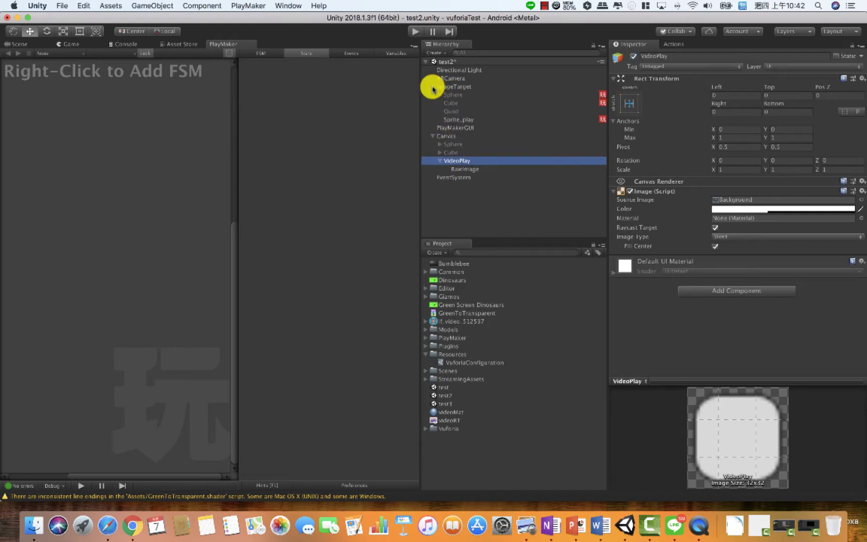
click(456, 120)
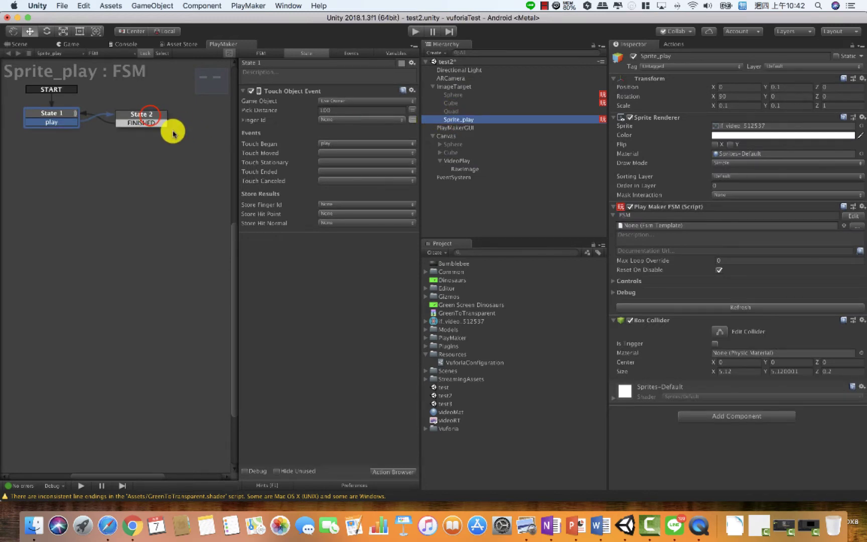
click(150, 118)
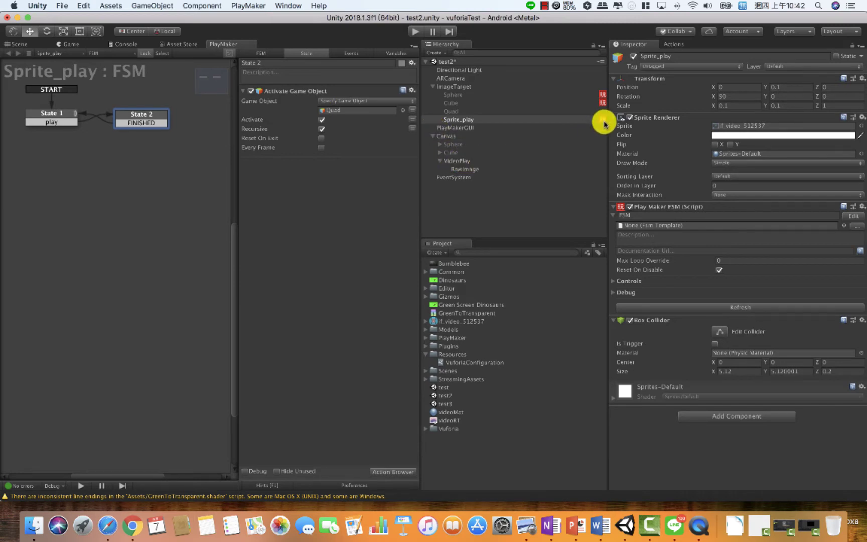
click(454, 162)
drag(454, 161, 374, 111)
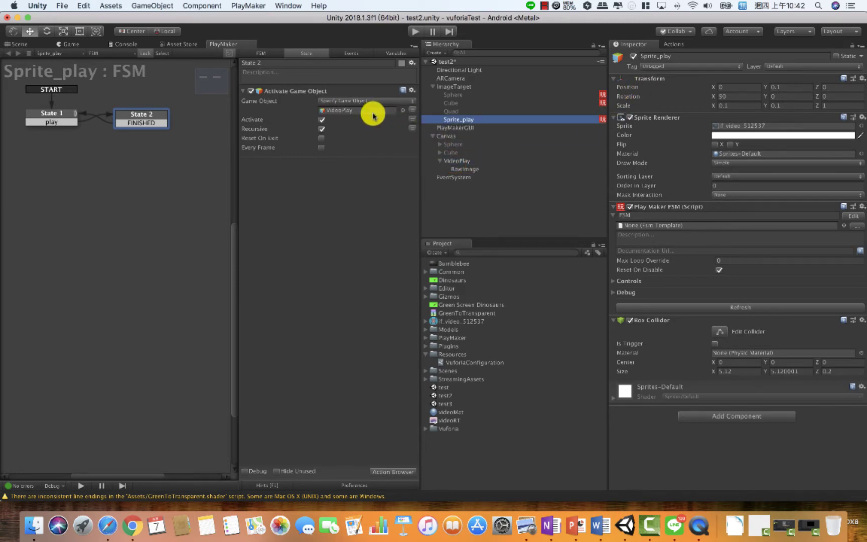
click(461, 202)
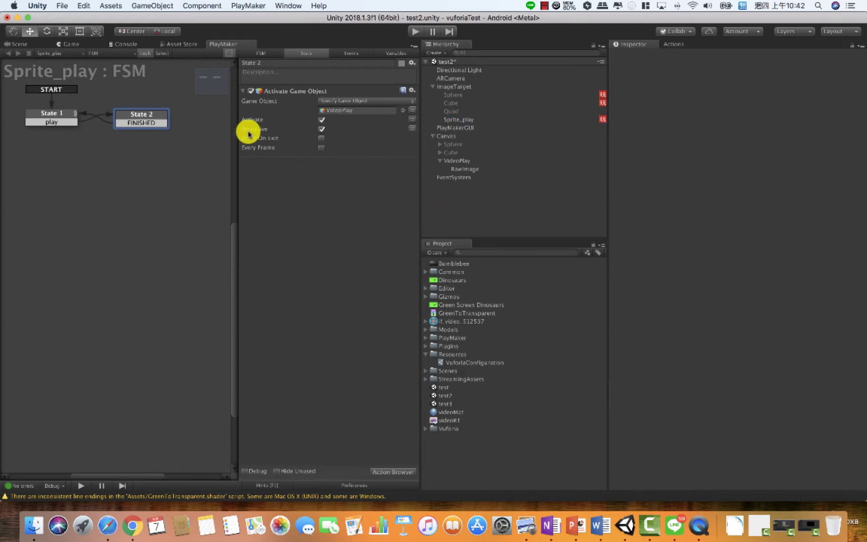
- Show the Game view and disable Play On Awake in the Video Player of VideoPlay's RawImage
click(20, 44)
click(392, 72)
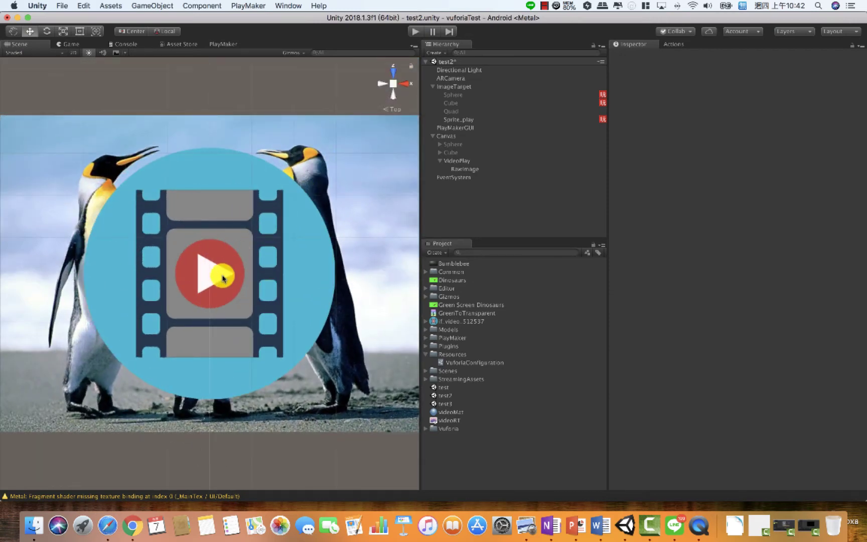
click(458, 161)
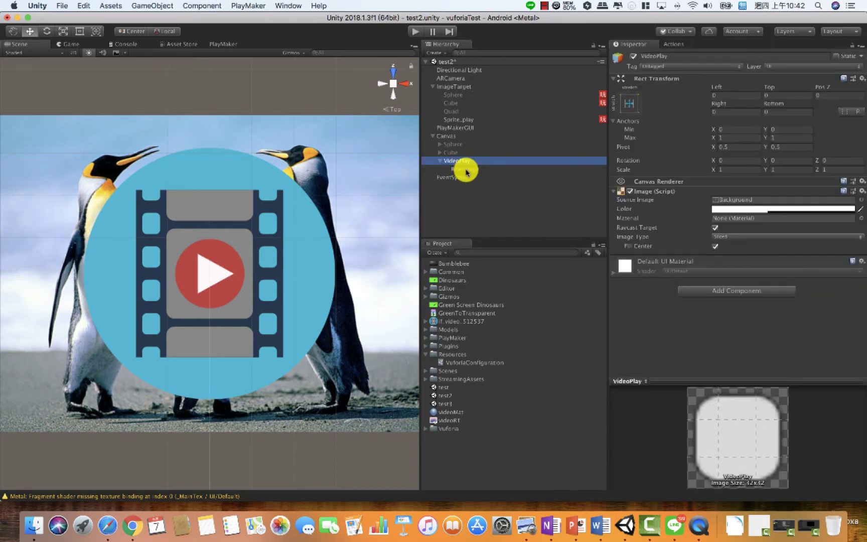
click(467, 170)
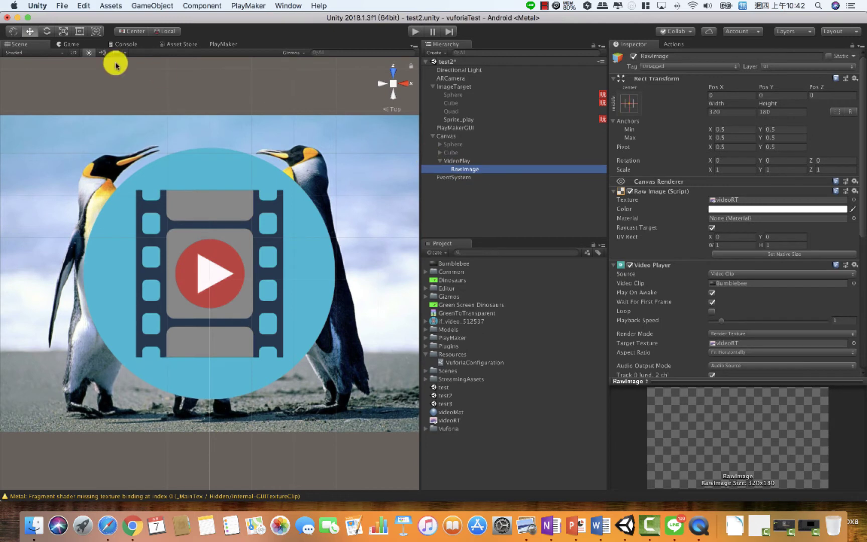
click(71, 44)
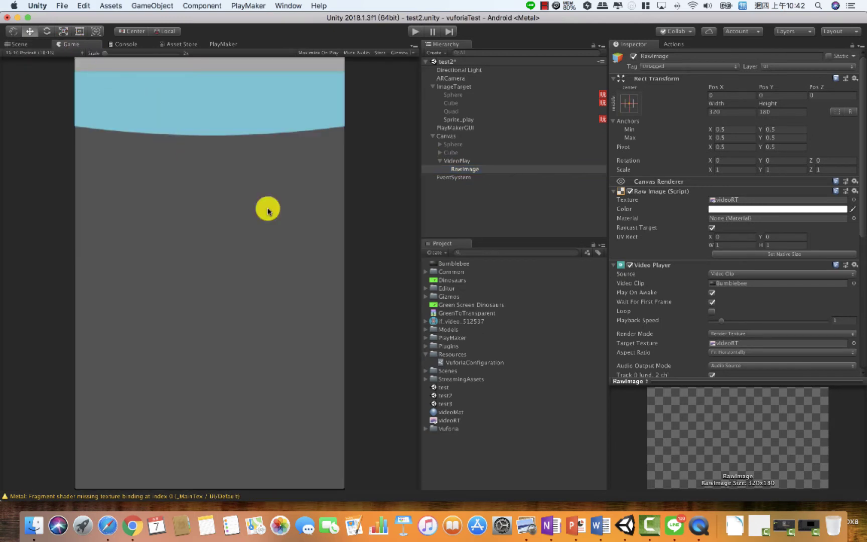
click(458, 161)
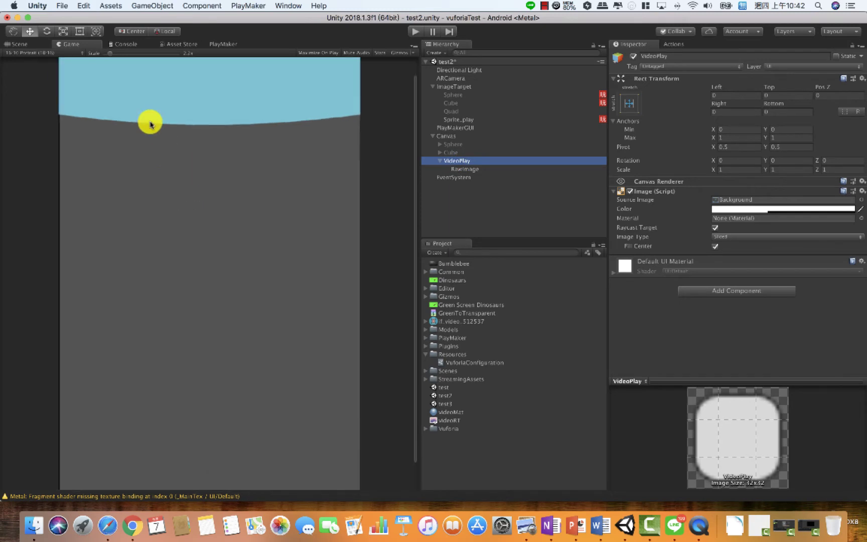
click(459, 169)
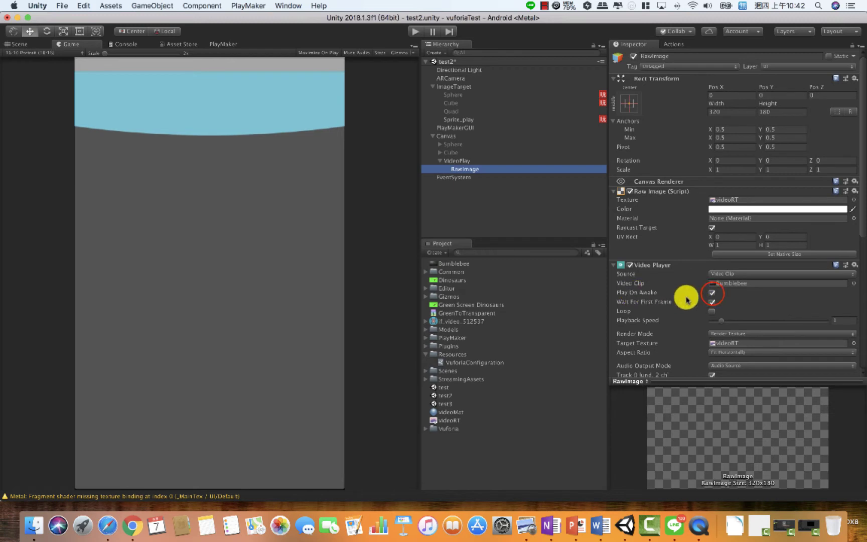
click(713, 294)
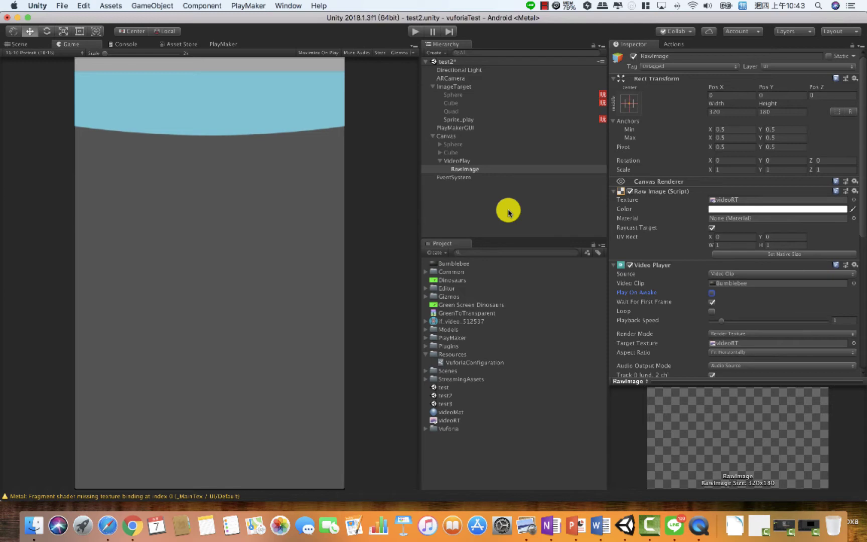
- Add a UI Button as a child of VideoPlay and set its height to 80
click(455, 163)
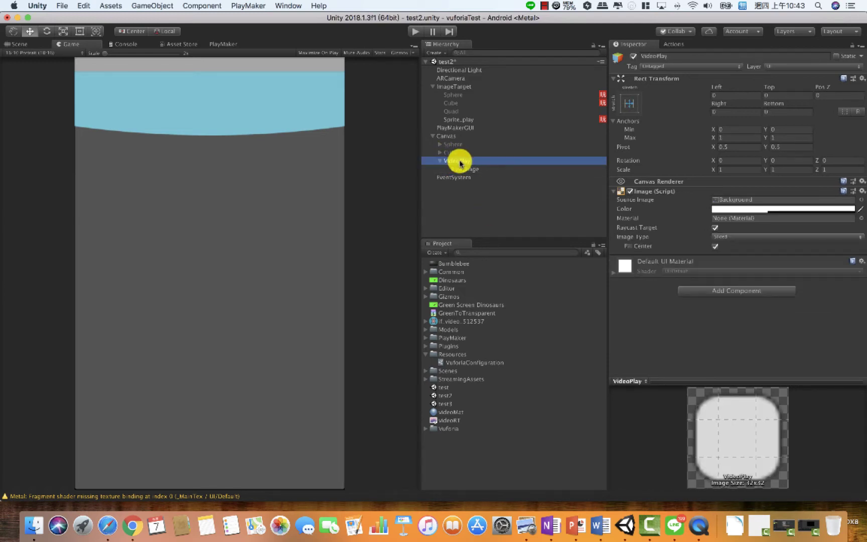
right_click(458, 162)
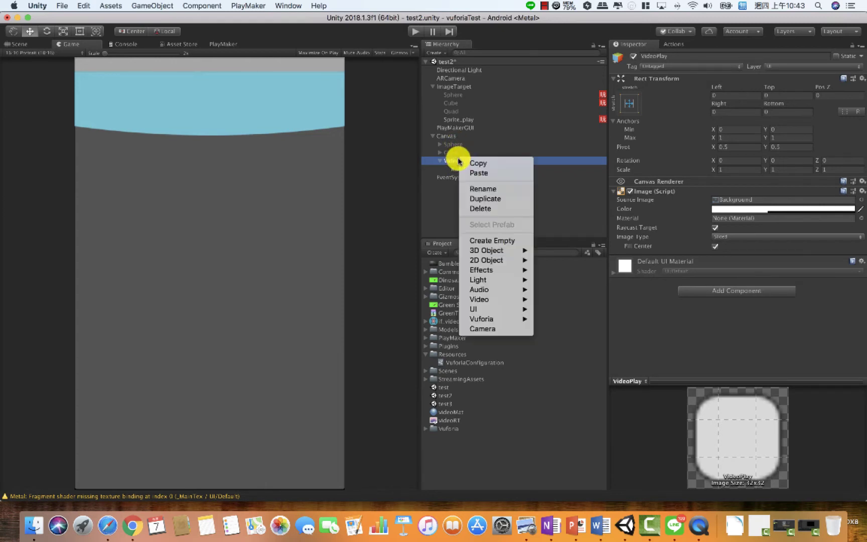
mouse_move(480, 273)
mouse_move(480, 309)
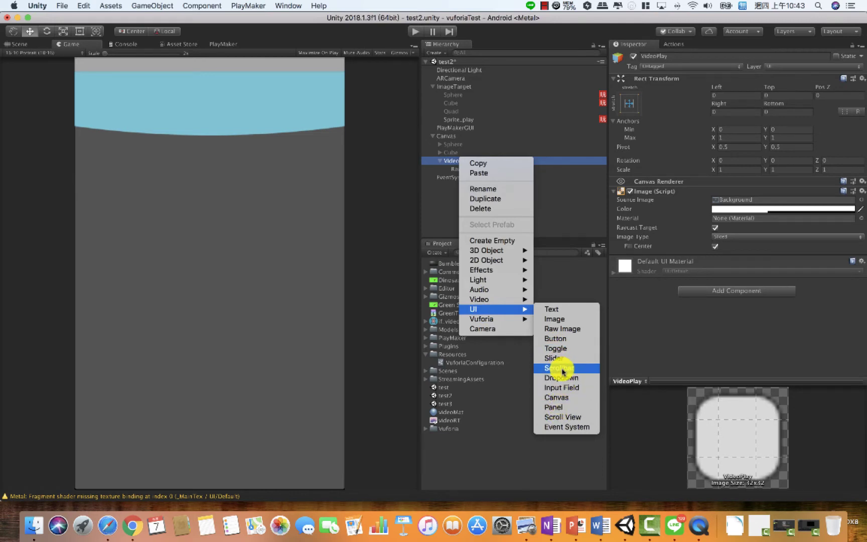
click(555, 339)
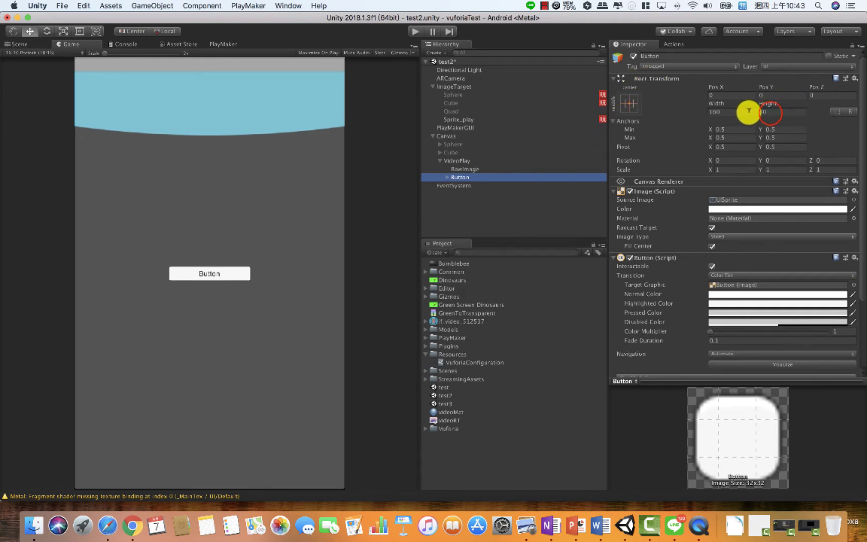
click(771, 112)
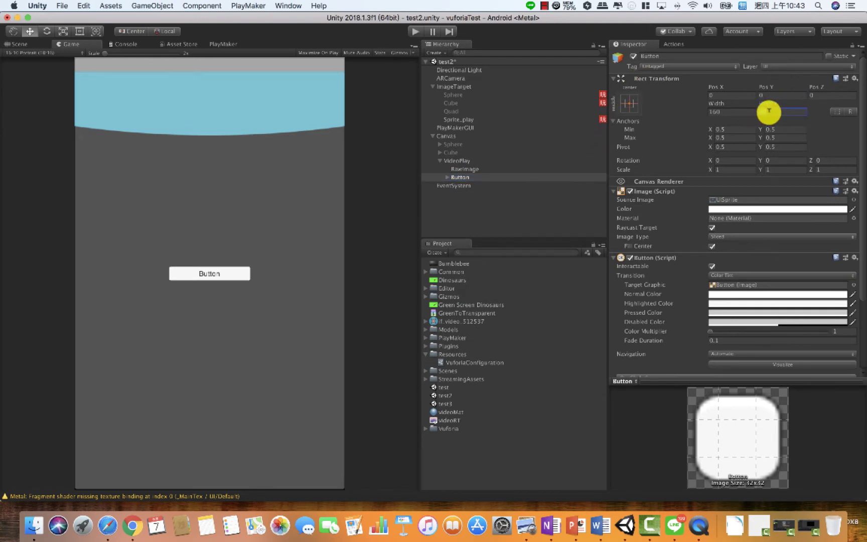
text(80)
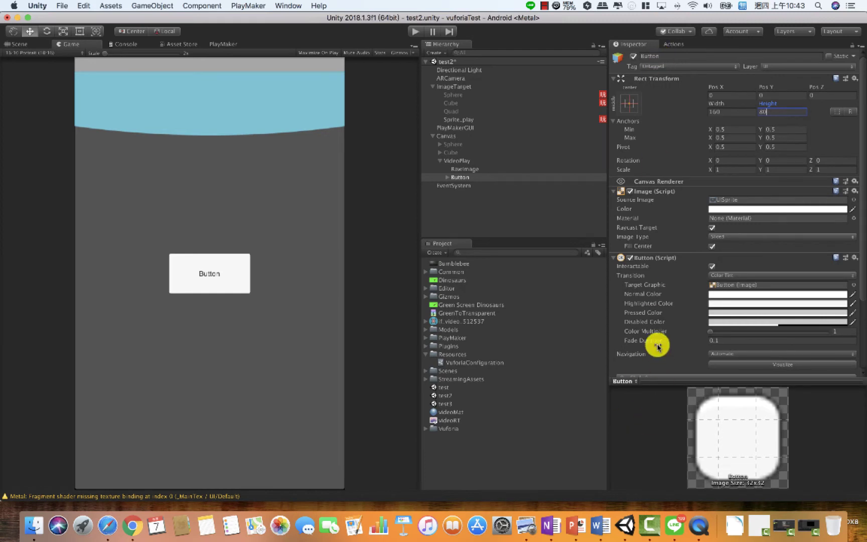
- Enable Best Fit on the button's text and set the button's width to 100
click(447, 179)
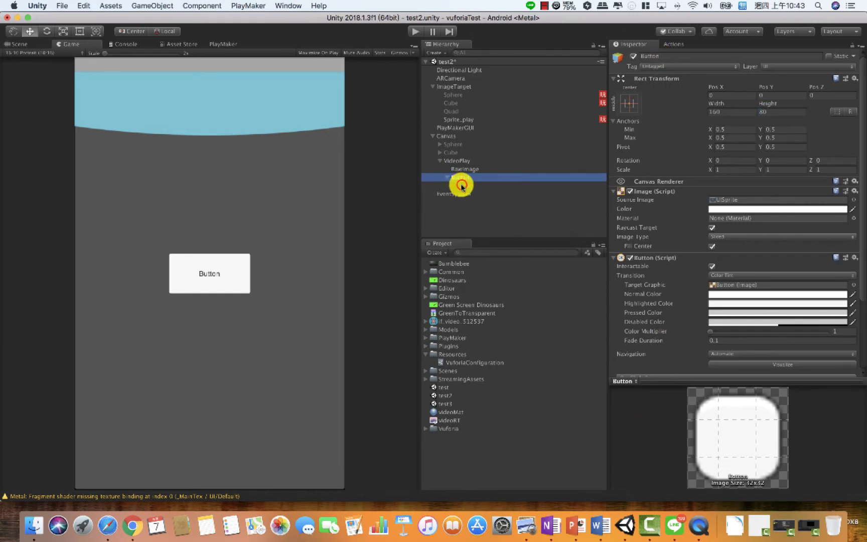
click(463, 186)
click(712, 332)
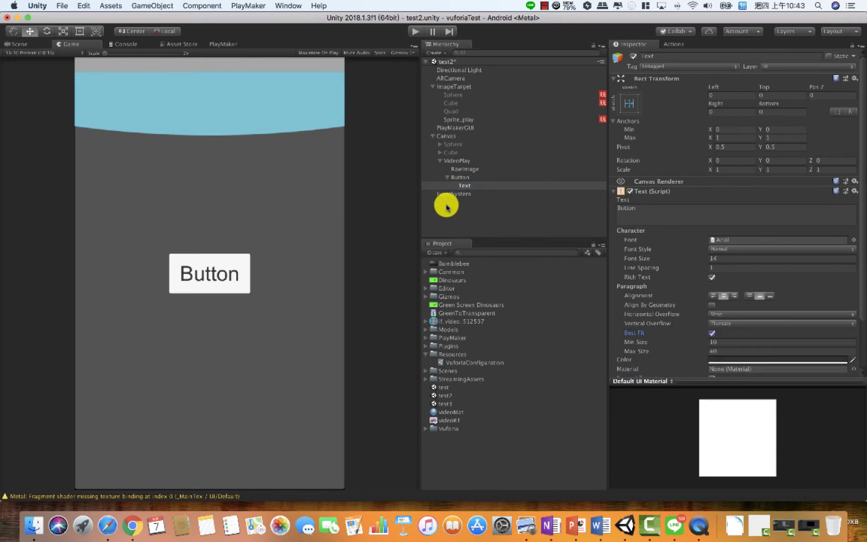
click(462, 178)
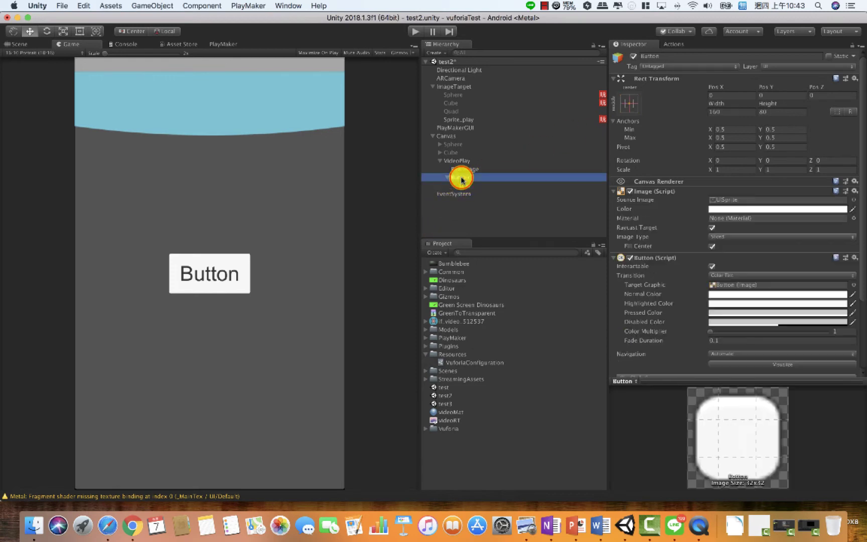
click(733, 110)
text(100)
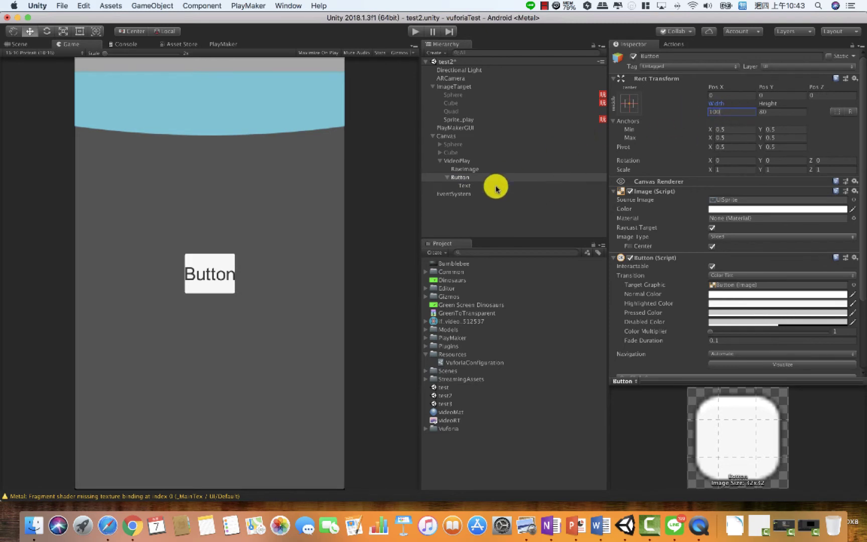
- Duplicate the button, then duplicate both buttons together to get four buttons under VideoPlay
right_click(463, 179)
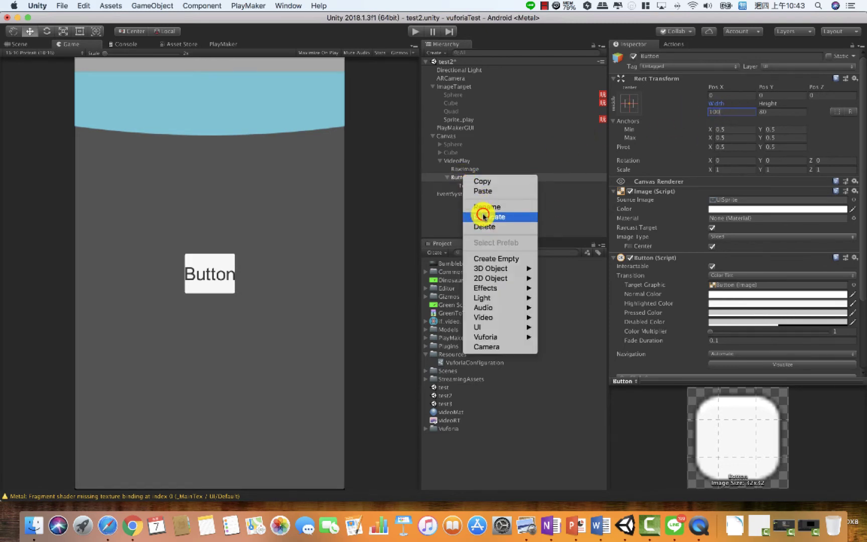
click(485, 216)
click(459, 178)
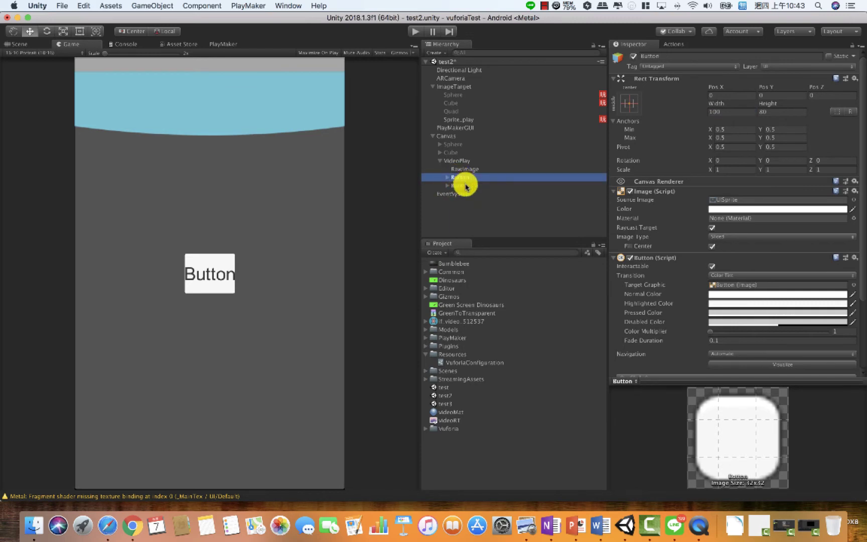
shift+click(466, 185)
right_click(469, 186)
click(490, 225)
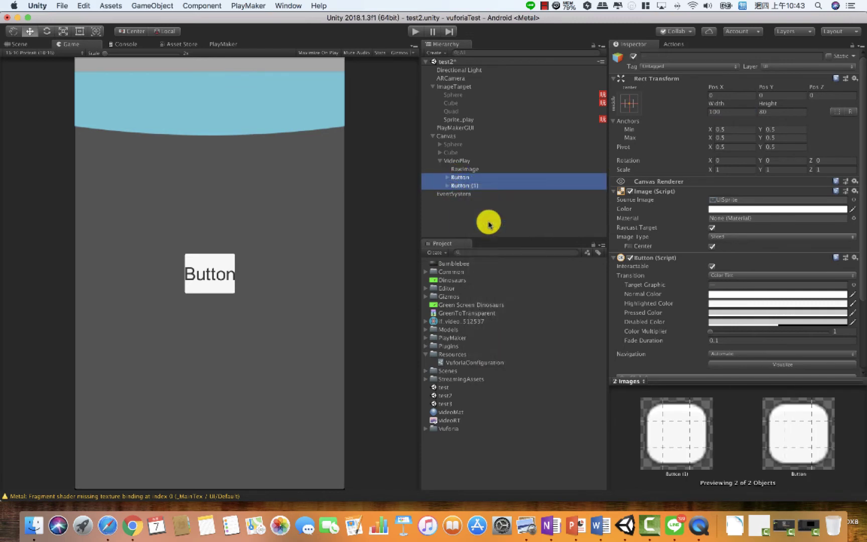
- Rename the first button under VideoPlay as btn_play
click(477, 177)
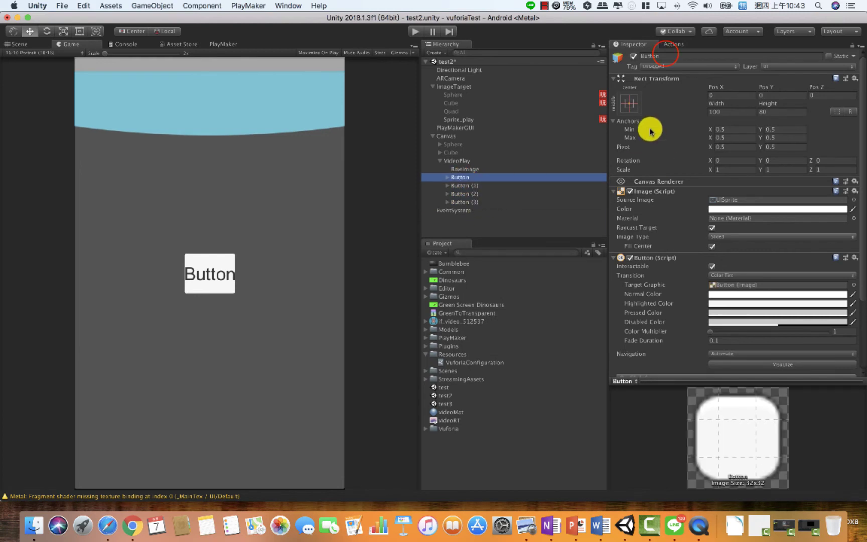
click(666, 54)
text(ㄑㄩㄢ)
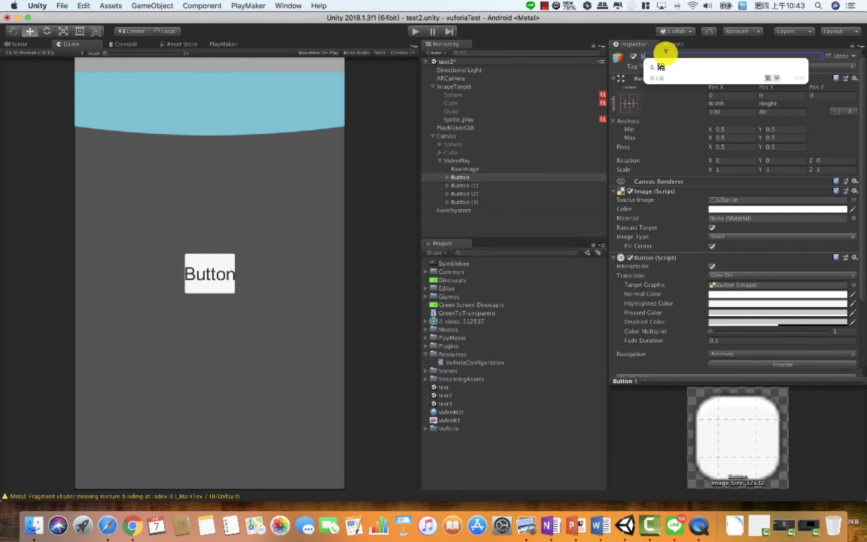
key(BackSpace)
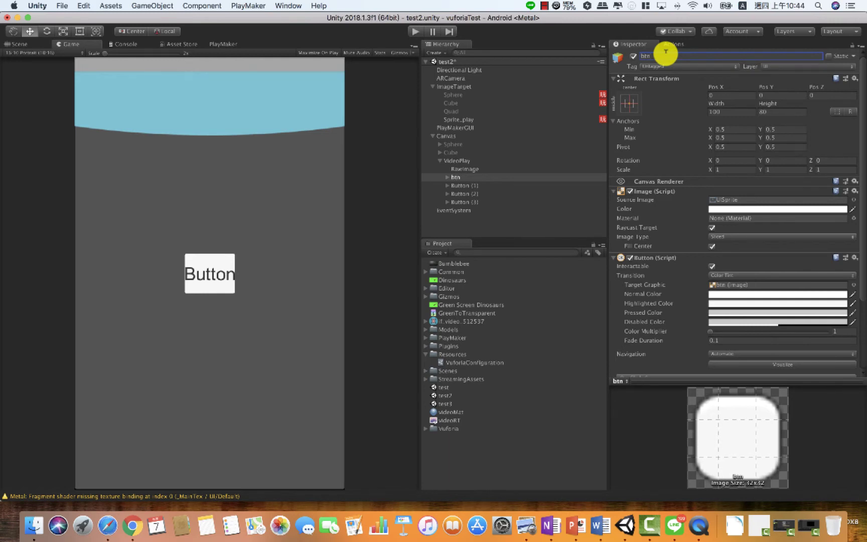
double_click(663, 55)
- Rename the Button (1) object as btn_pause
click(447, 180)
click(450, 186)
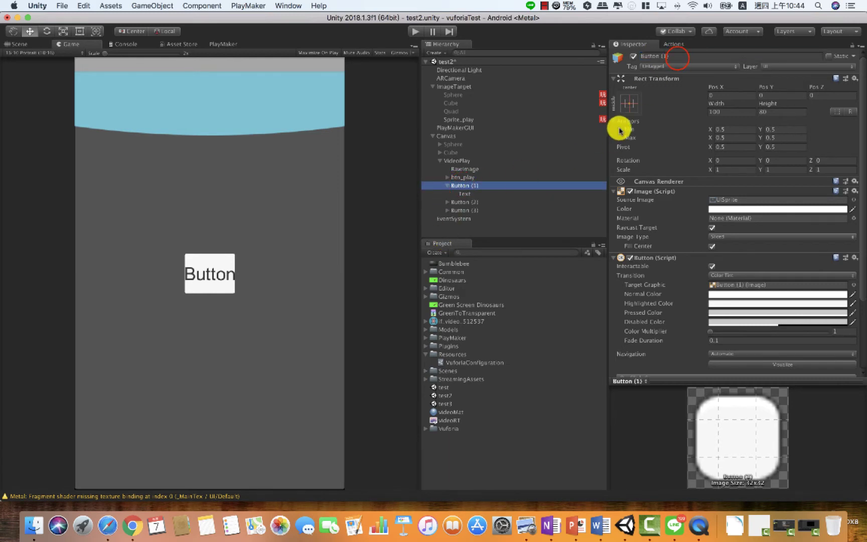
click(678, 57)
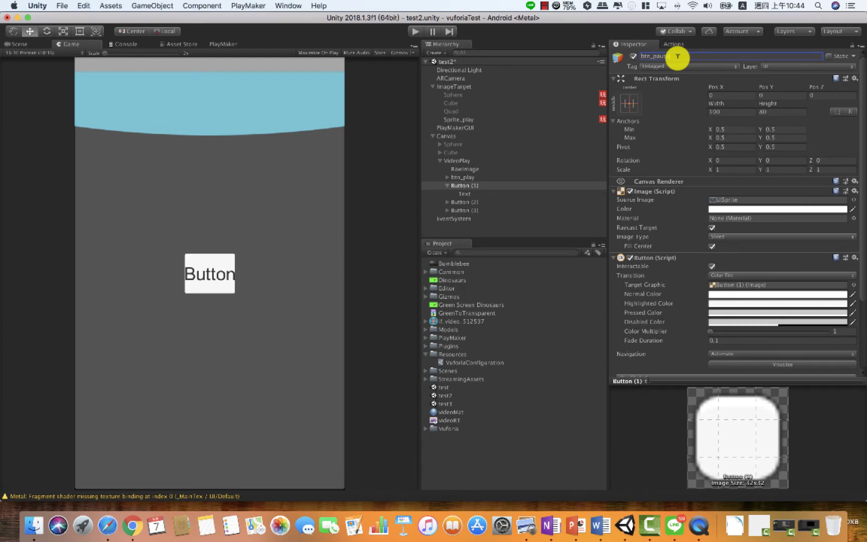
text(btn_pause)
key(Return)
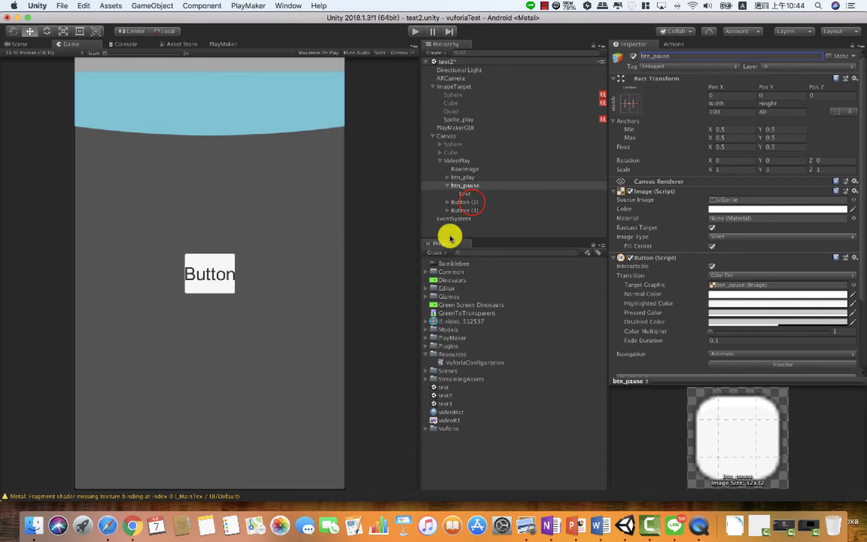
- Rename the Button (2) object as btn_stop and the Button (3) object as btn_close
click(472, 201)
click(669, 59)
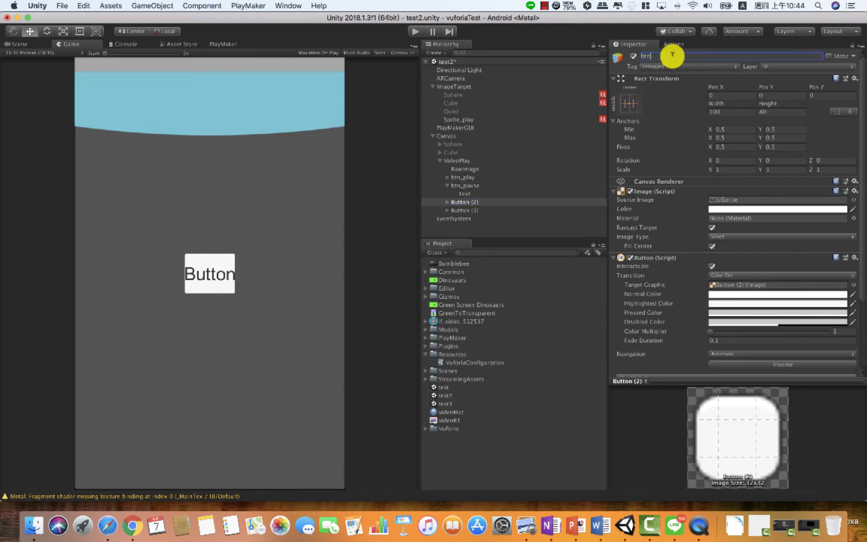
text(btn_stop)
key(Return)
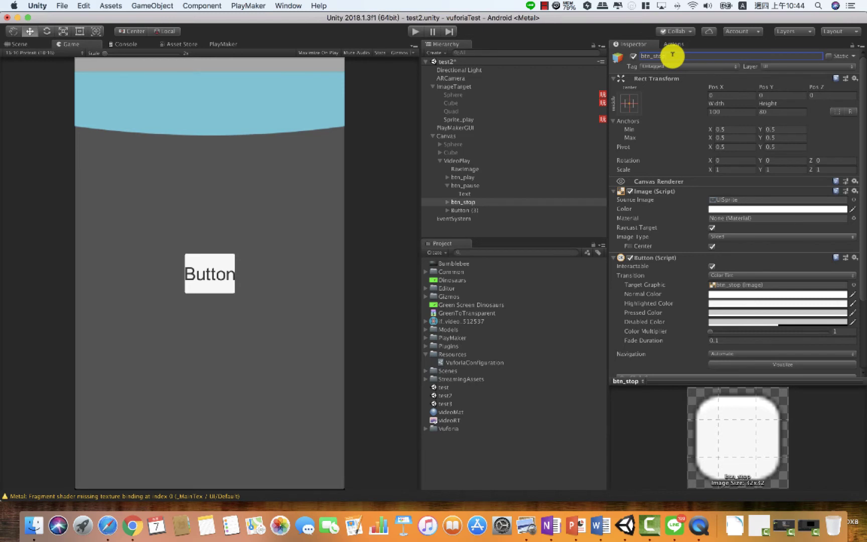
click(476, 210)
click(674, 55)
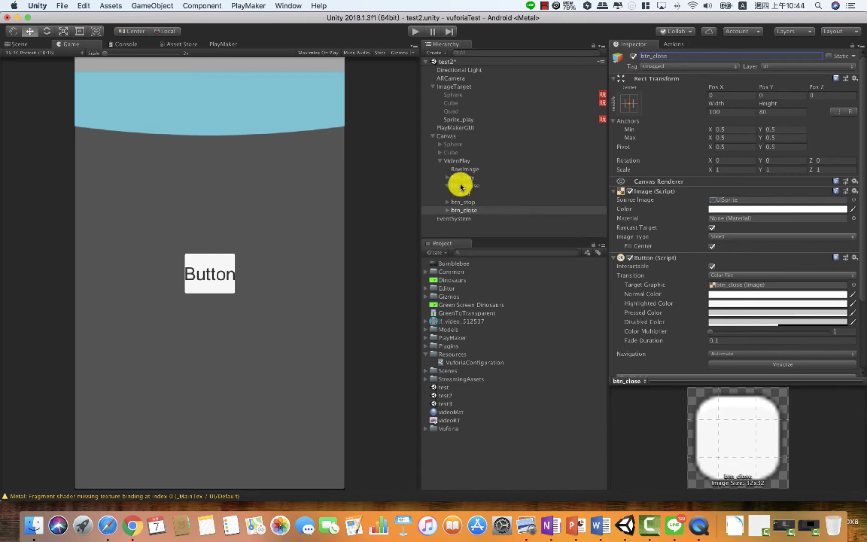
- Set the label text of btn_play to Play and the label text of btn_pause to Pause
click(447, 177)
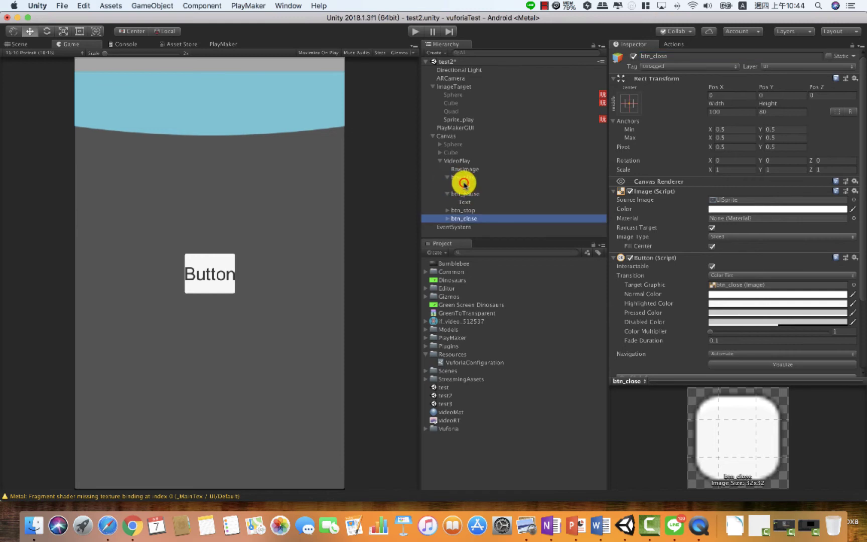
click(543, 187)
click(646, 208)
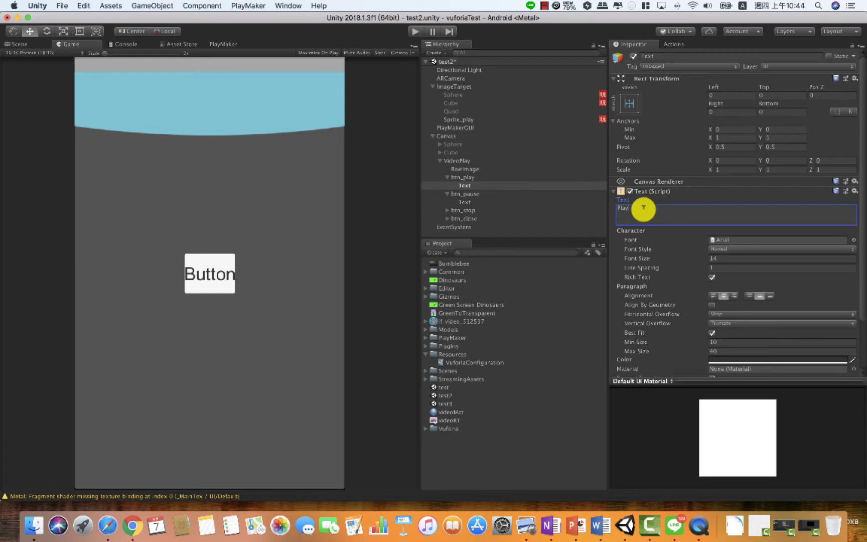
click(463, 200)
click(640, 207)
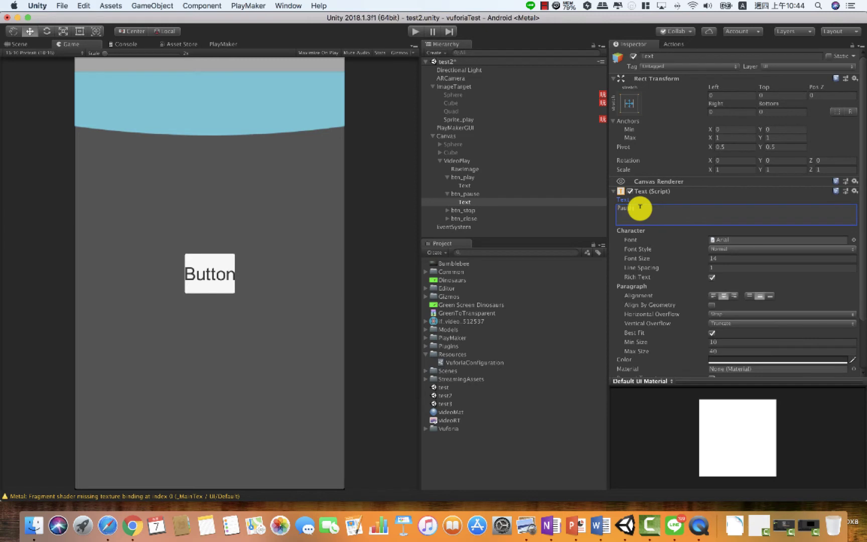
text(Pause)
- Set the label text of btn_stop to Stop and the label text of btn_close to Close
click(447, 211)
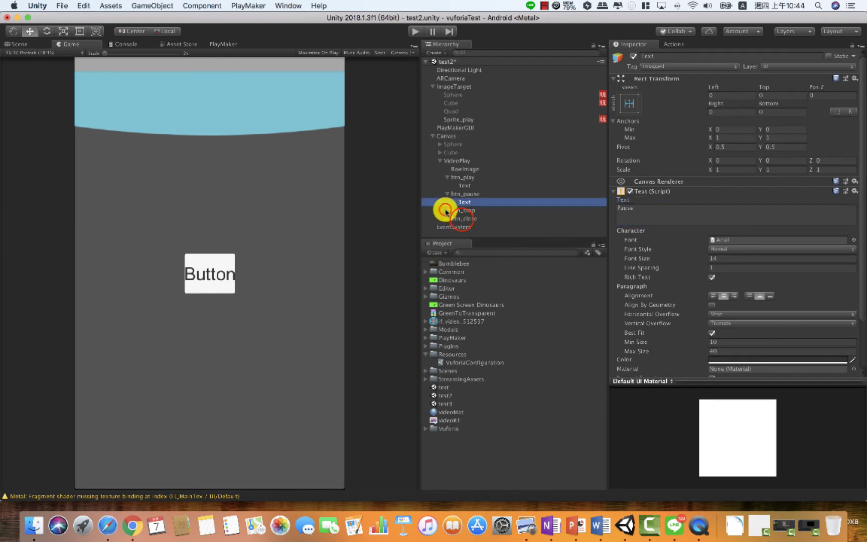
click(463, 218)
click(645, 210)
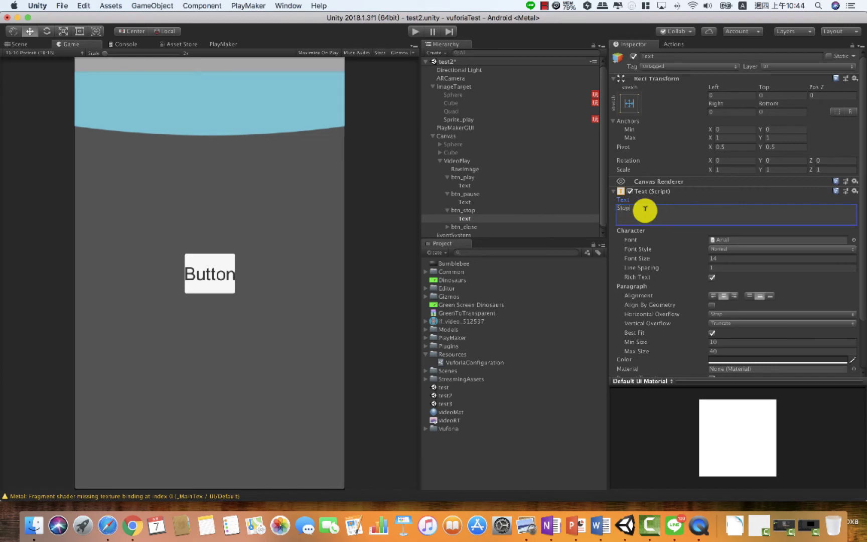
click(447, 227)
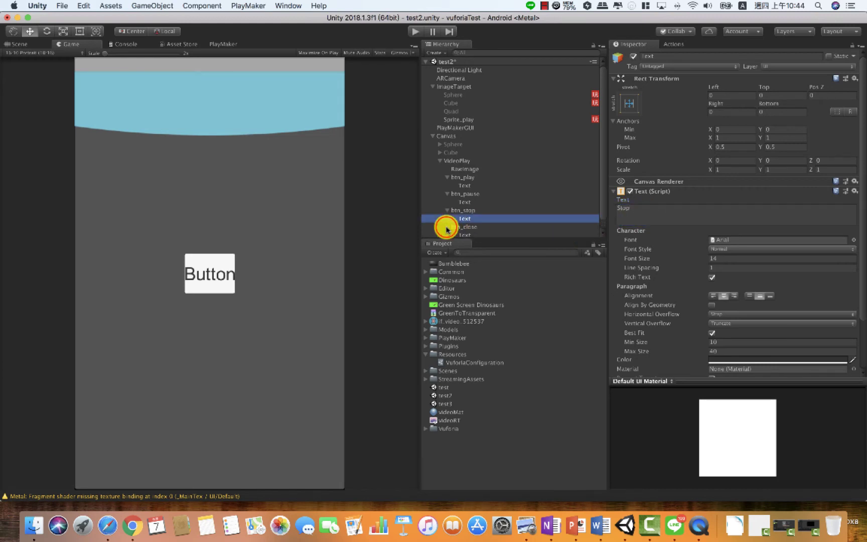
scroll(468, 228, down, 1)
click(465, 227)
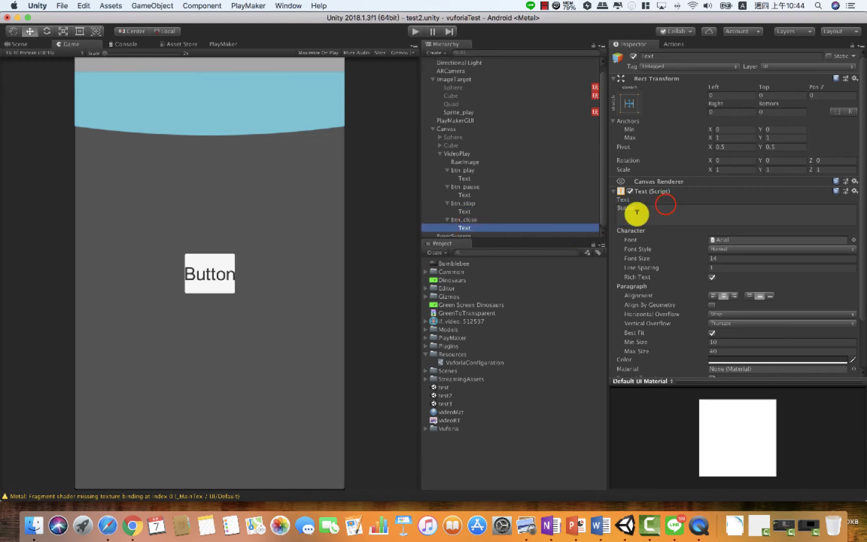
click(666, 204)
text(Close)
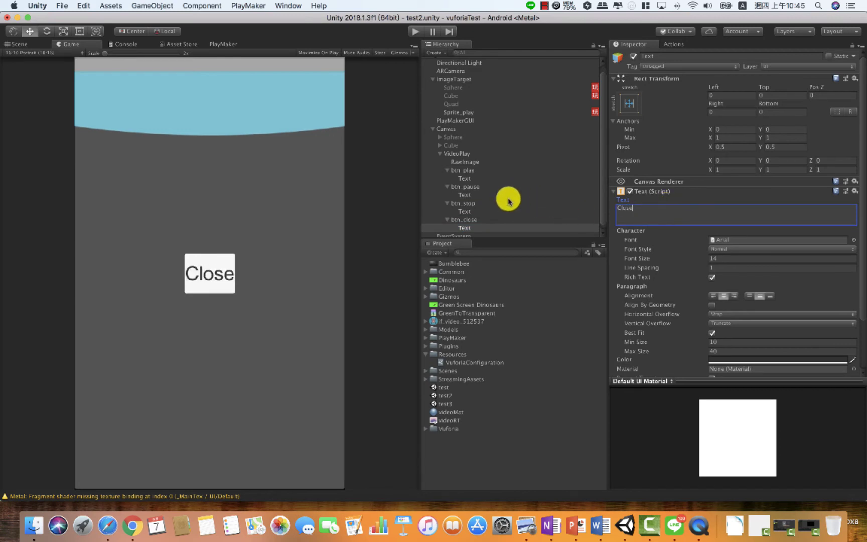
- Anchor btn_close to the top-right corner of the panel, setting its pivot and position along with the anchor
click(461, 221)
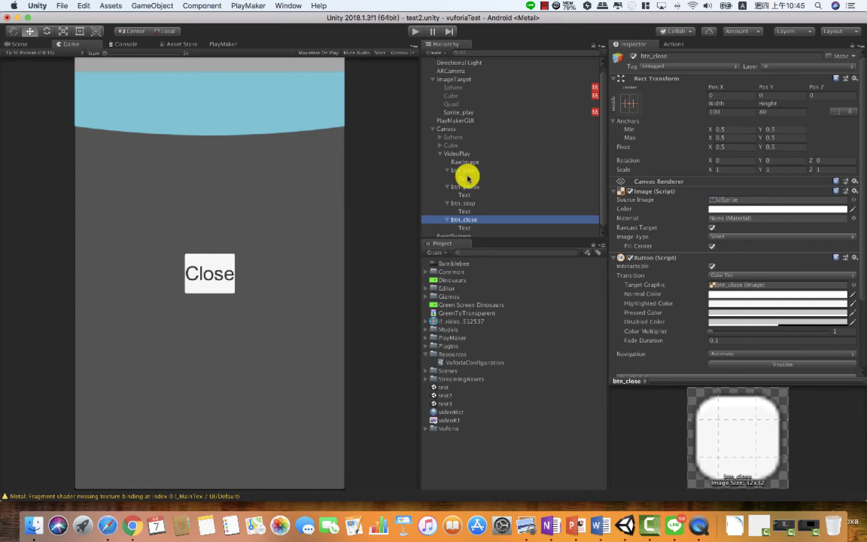
click(638, 103)
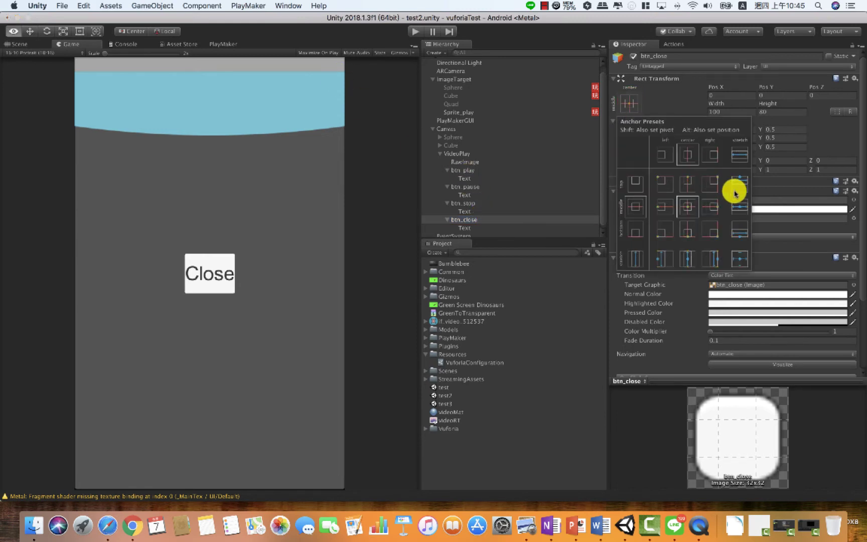
click(710, 183)
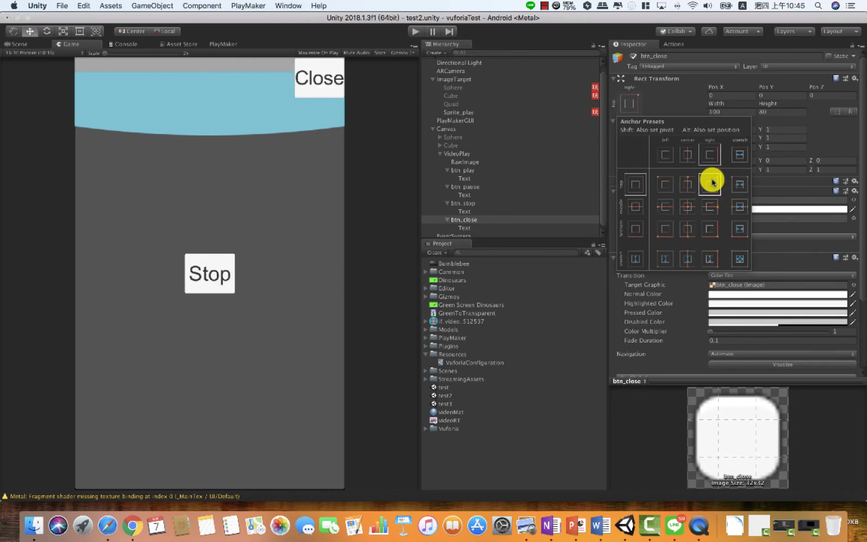
- Anchor btn_play to the bottom-left corner of the panel, including its pivot and position
click(468, 172)
click(468, 172)
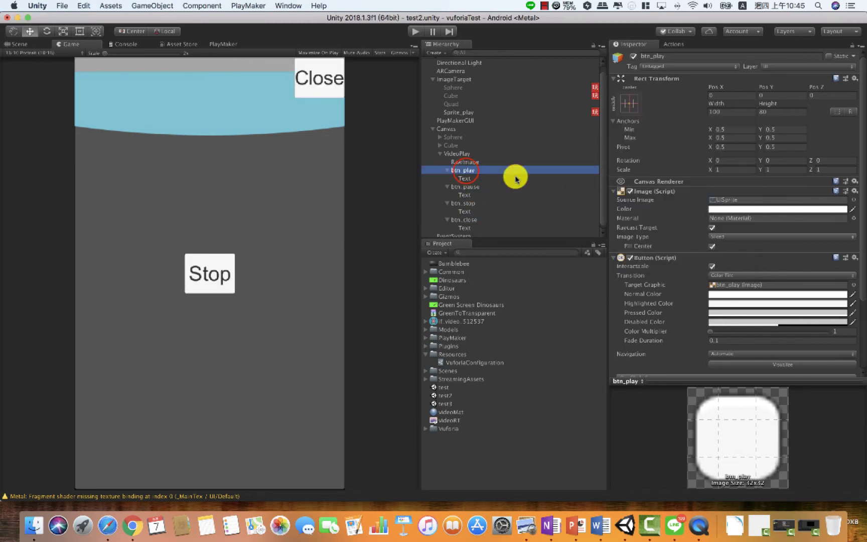
click(630, 103)
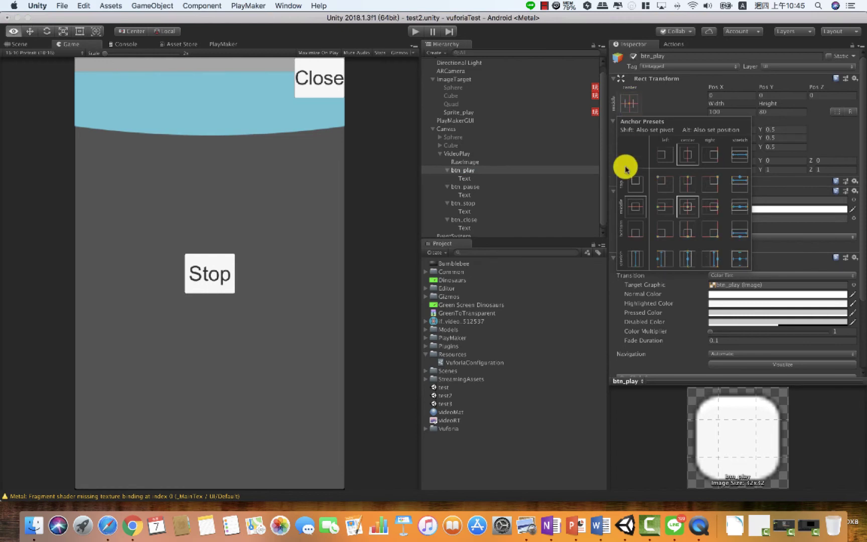
click(661, 228)
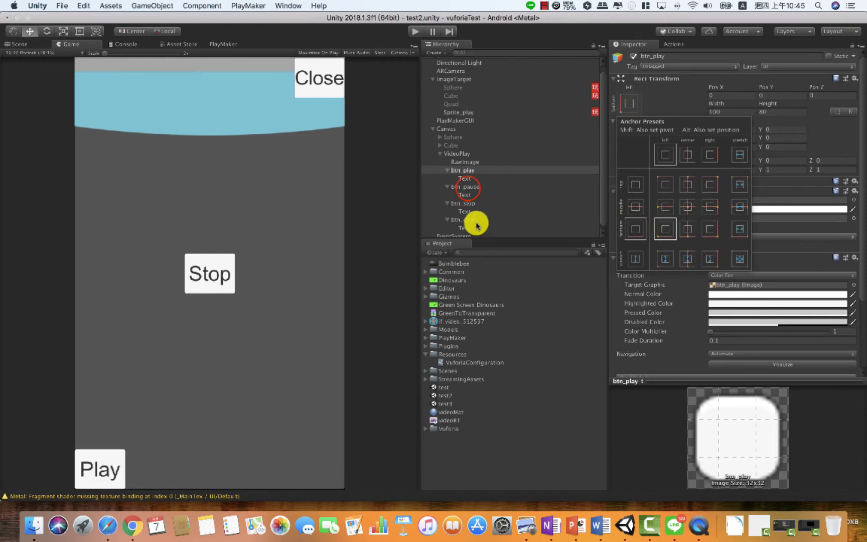
- Anchor btn_pause to the bottom centre of the panel, including its pivot and position
click(468, 189)
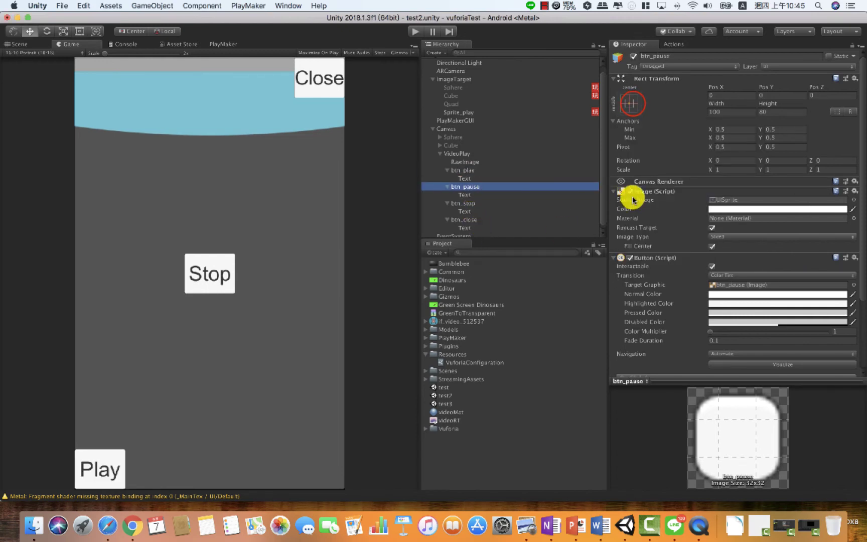
click(631, 103)
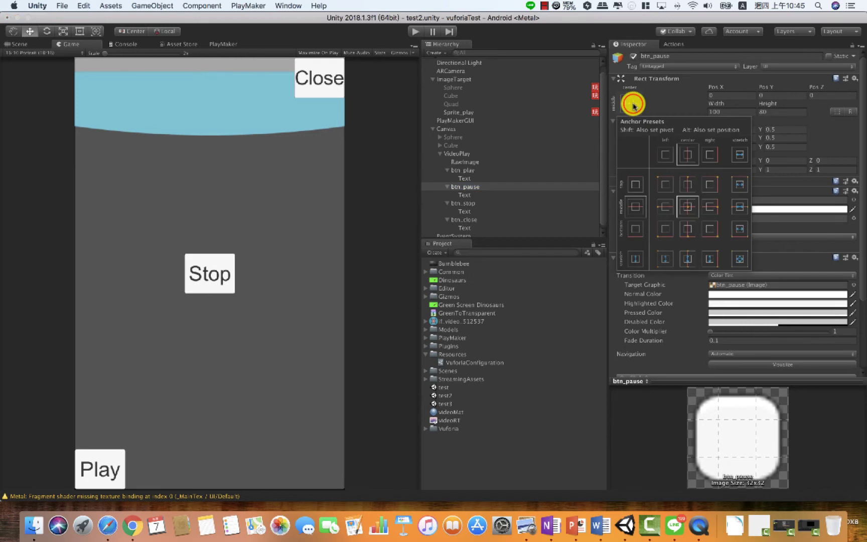
alt+shift+click(686, 230)
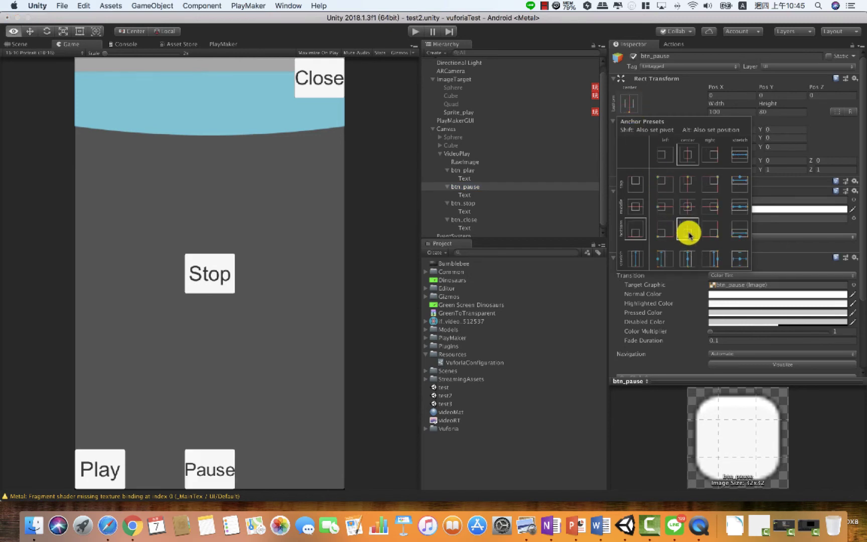
- Anchor btn_stop to the bottom-right corner of the panel, including its pivot and position
click(461, 206)
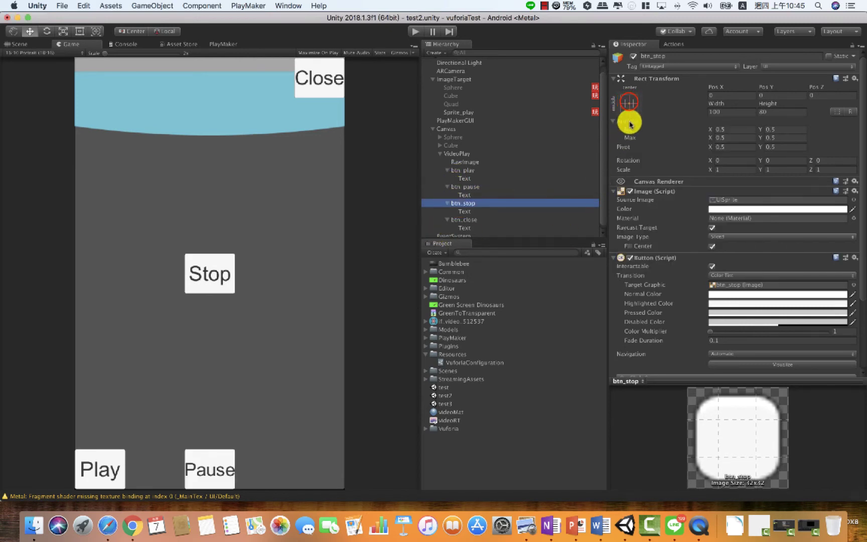
click(630, 103)
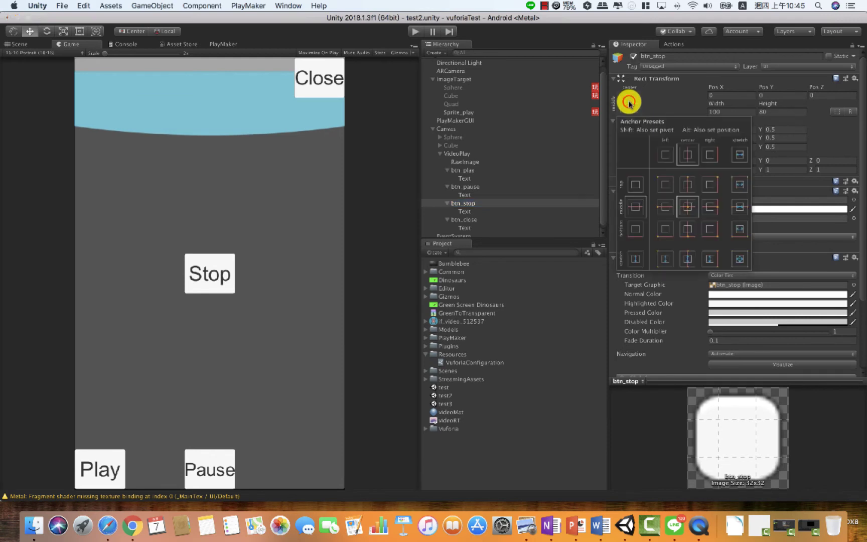
alt+shift+click(709, 231)
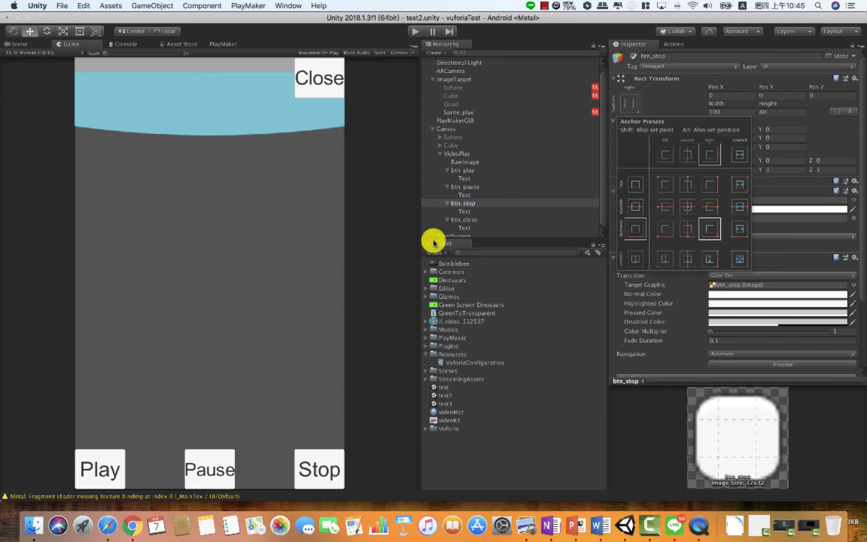
click(461, 161)
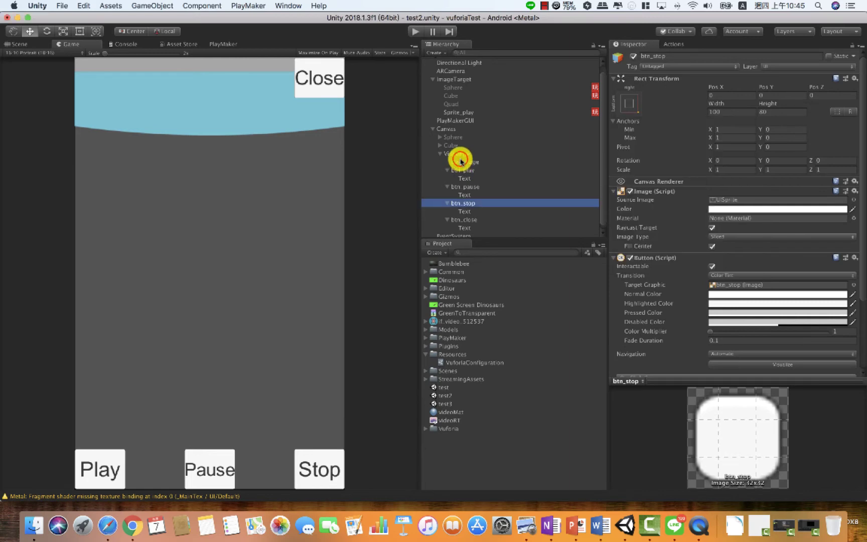
- Show the scene in 2D mode and frame the RawImage object to check the panel layout
click(20, 44)
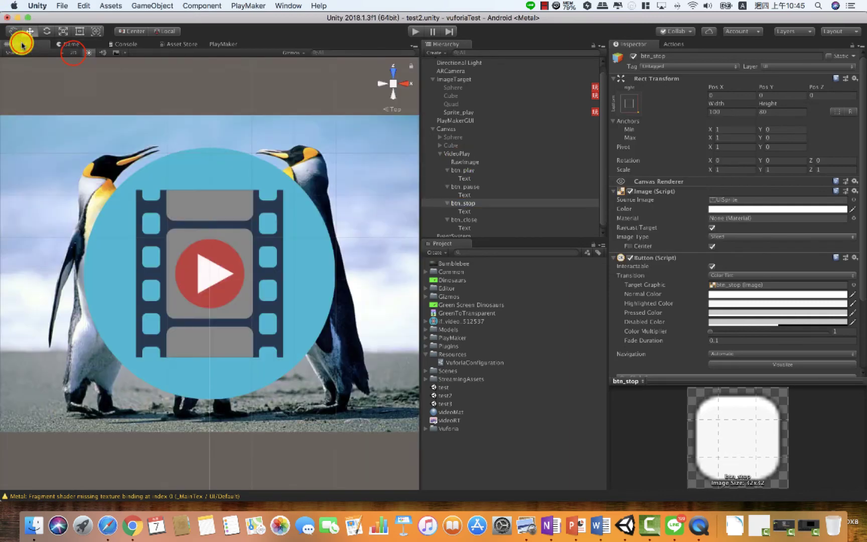
click(74, 52)
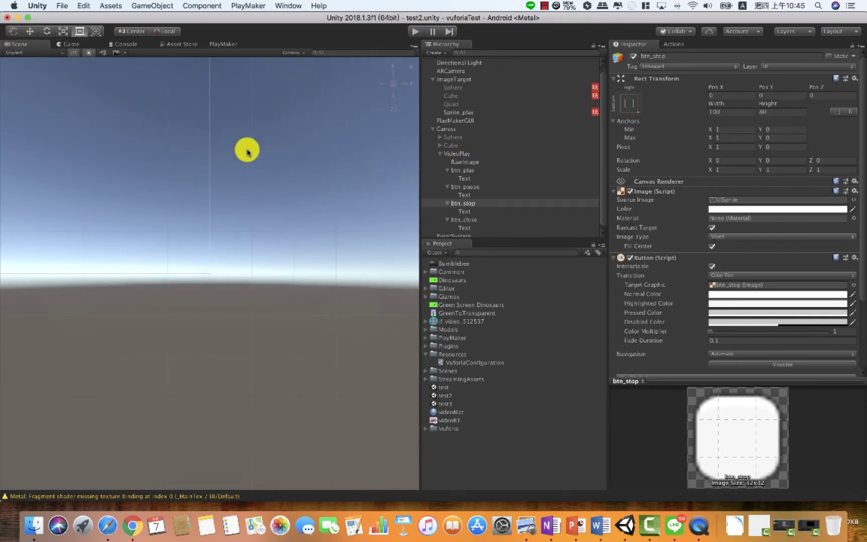
click(473, 162)
double_click(473, 162)
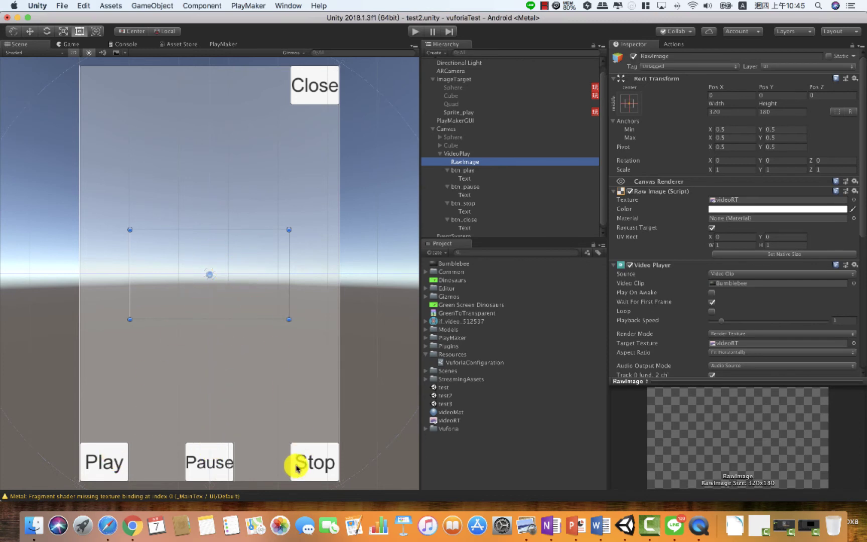
- Add an On Click event to btn_play that targets RawImage and calls VideoPlayer Play ()
click(466, 170)
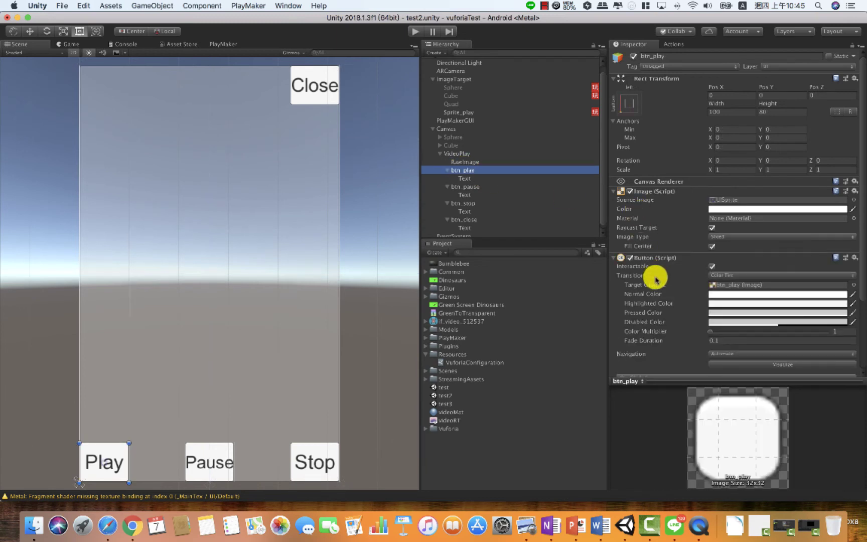
scroll(655, 279, down, 3)
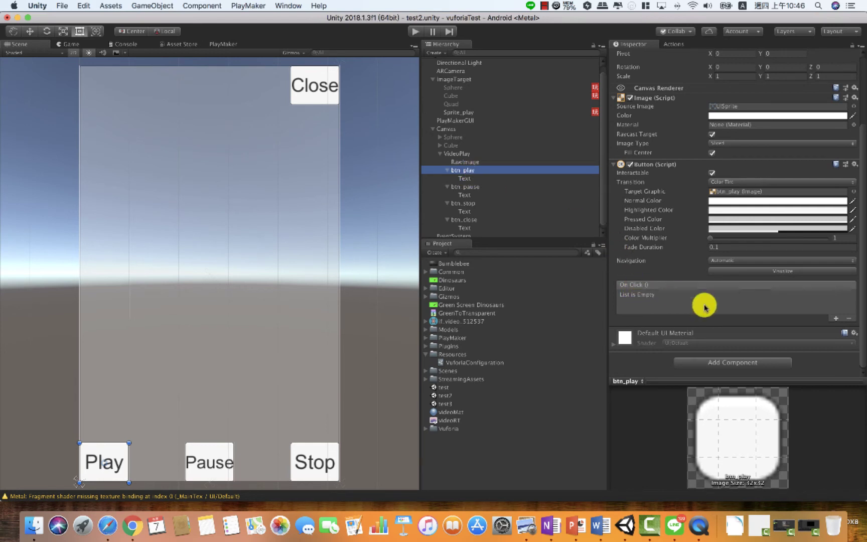
click(835, 318)
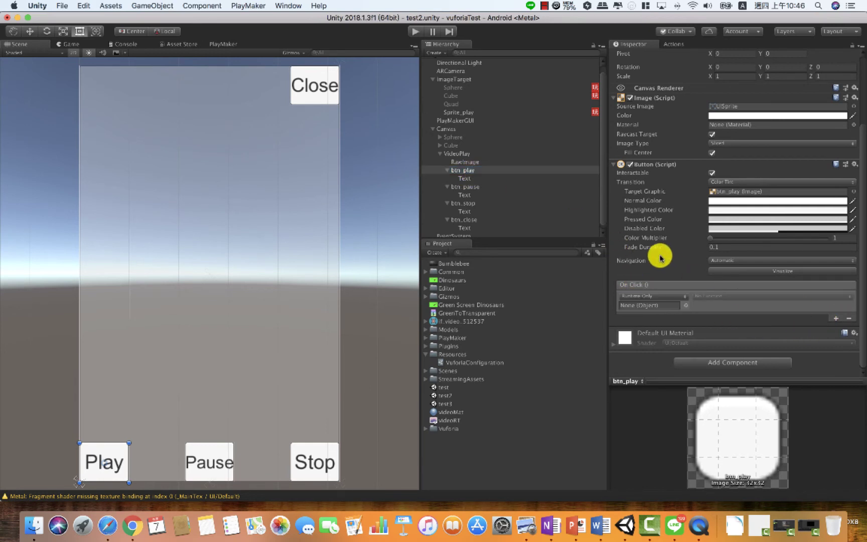
drag(465, 162, 649, 306)
click(726, 298)
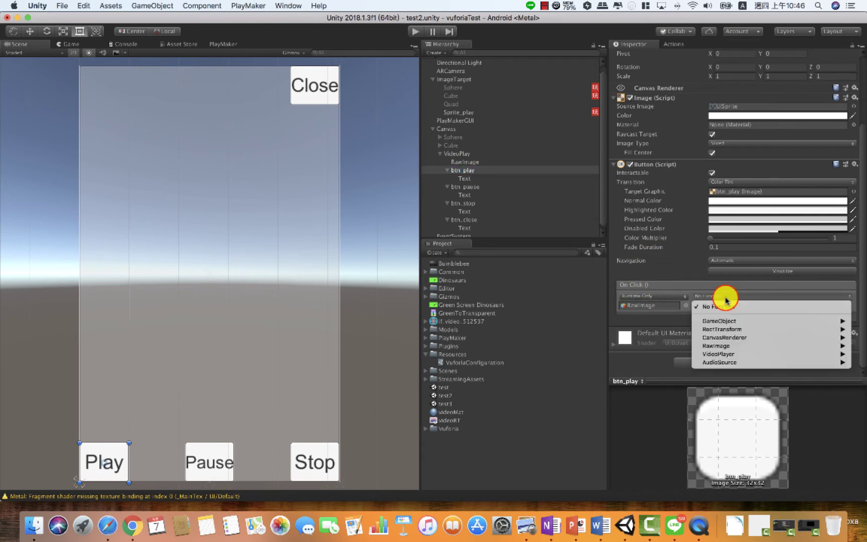
mouse_move(718, 356)
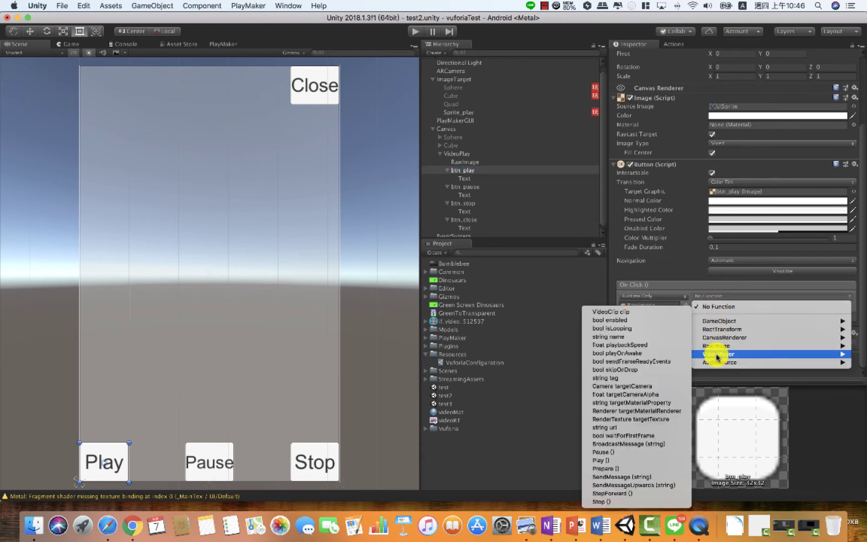
click(606, 461)
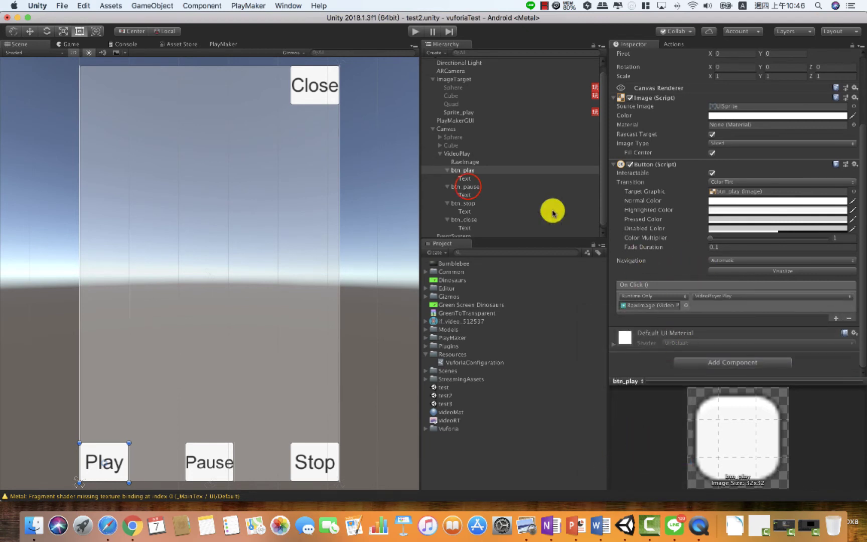
- Add an On Click event to btn_pause that targets RawImage and calls VideoPlayer Pause ()
click(468, 186)
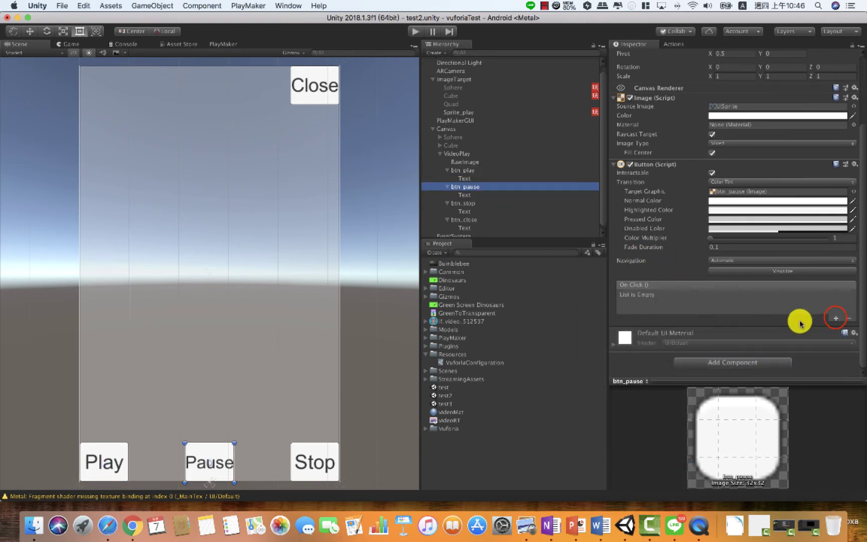
click(836, 318)
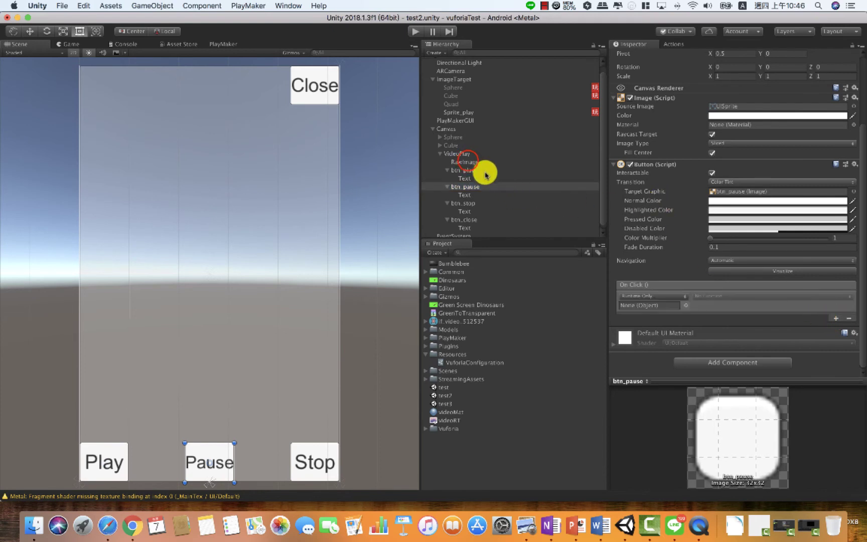
drag(486, 175, 657, 304)
click(709, 296)
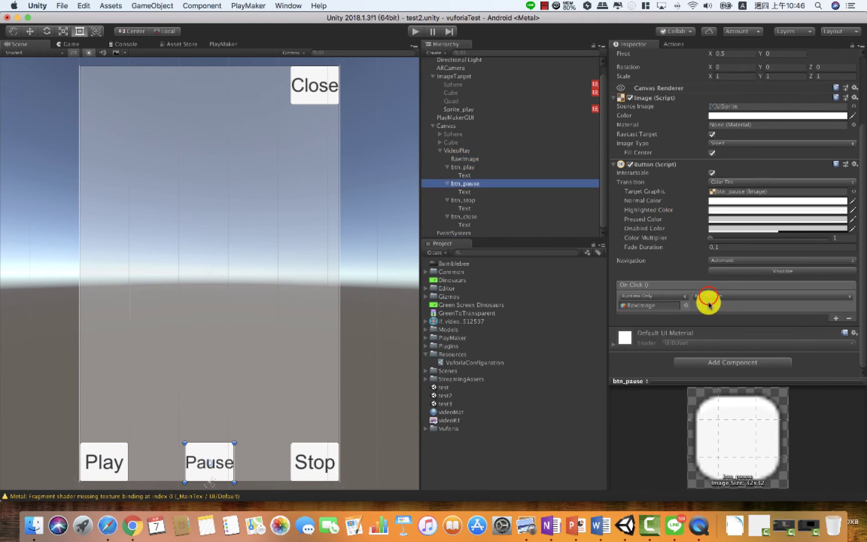
mouse_move(719, 355)
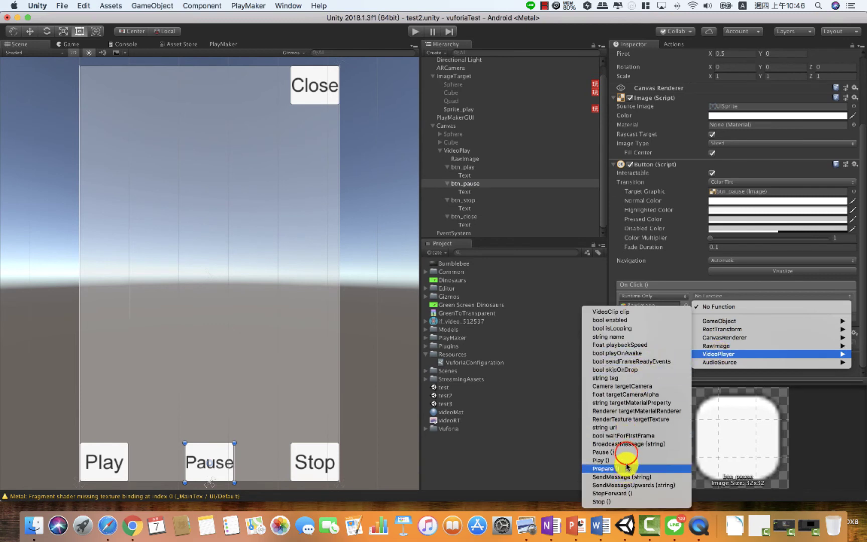
click(621, 452)
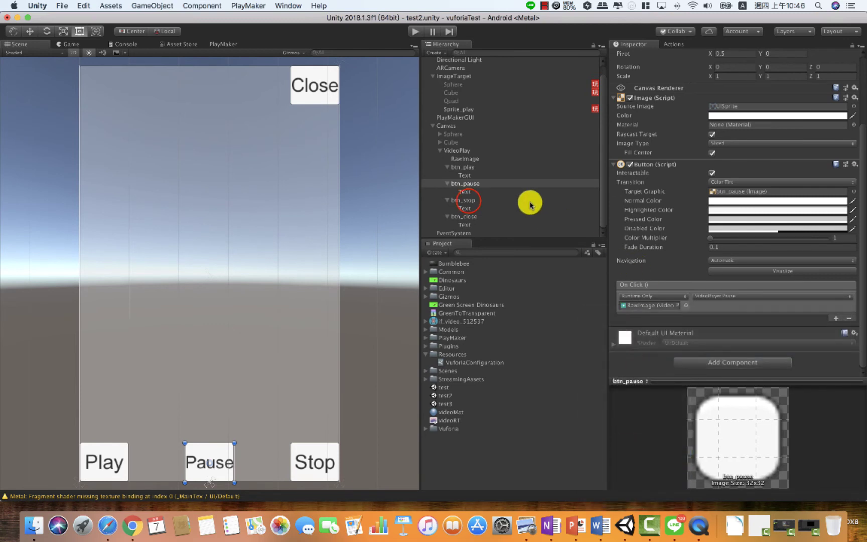
- Add an On Click event to btn_stop that targets RawImage and calls VideoPlayer Stop ()
click(464, 200)
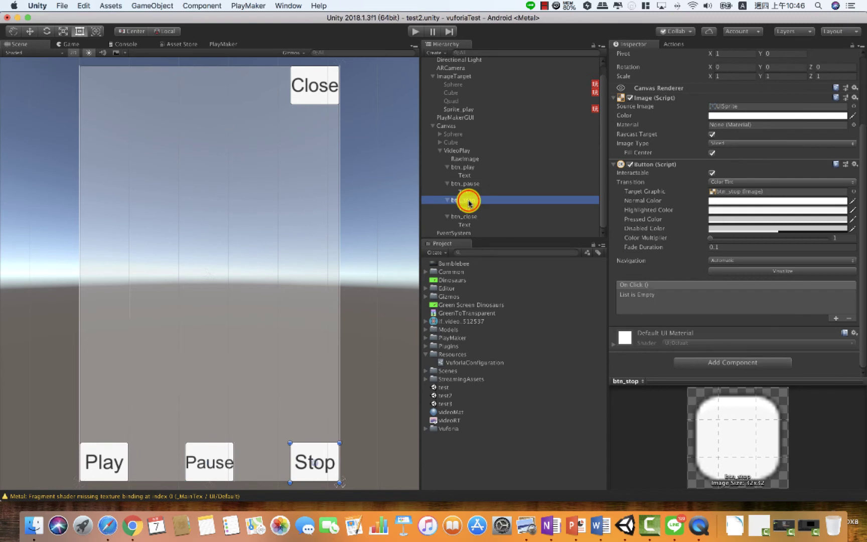
click(836, 318)
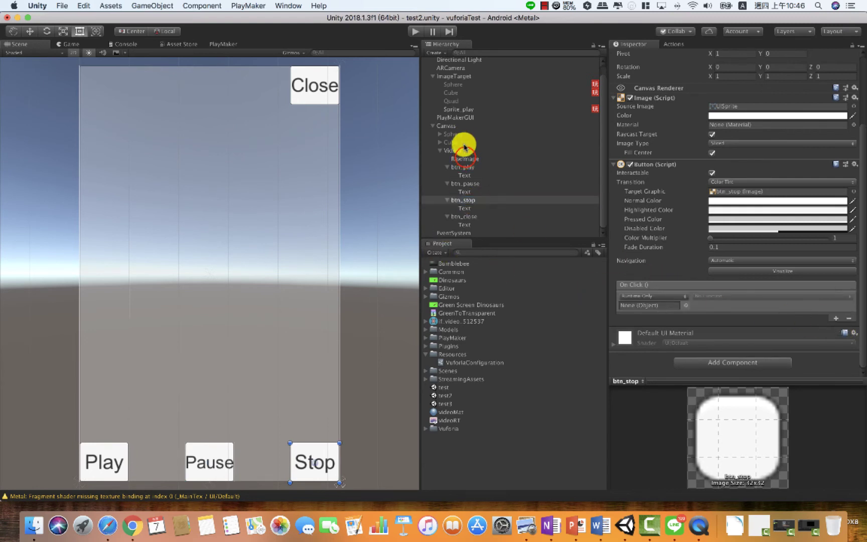
drag(464, 147, 643, 307)
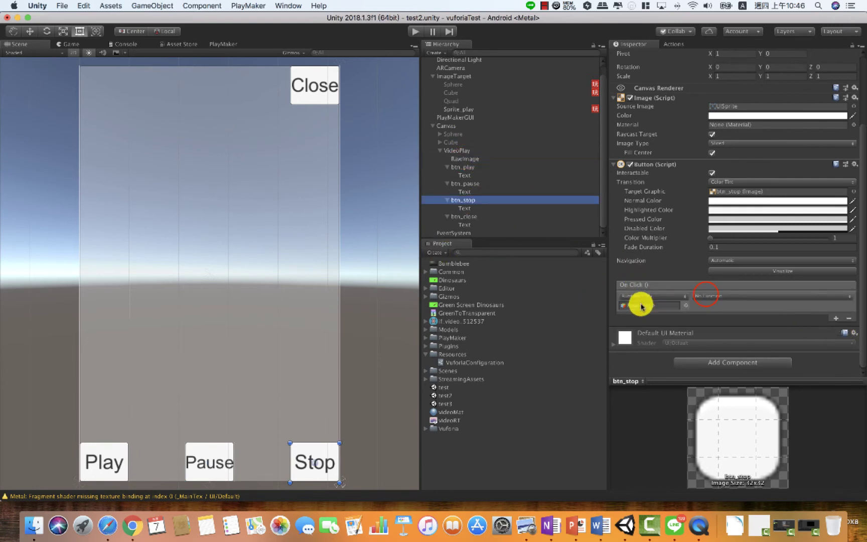
click(708, 296)
mouse_move(705, 358)
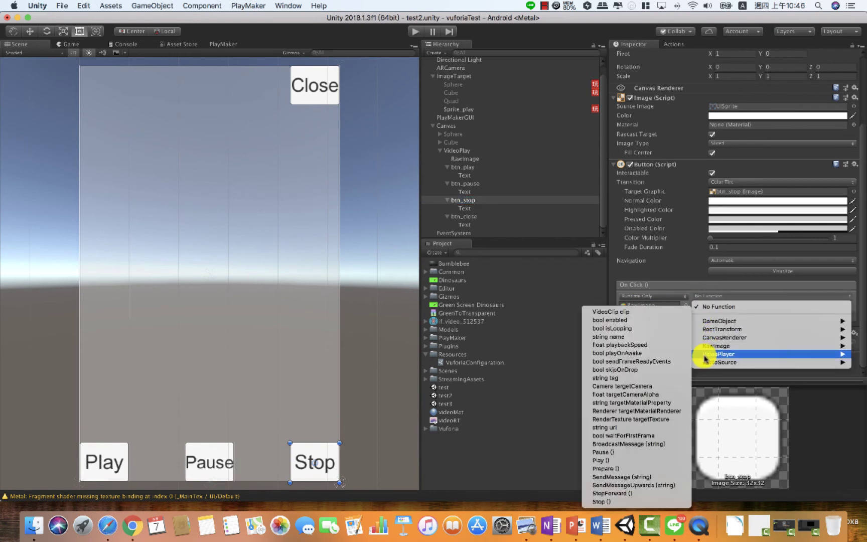
click(620, 501)
click(621, 501)
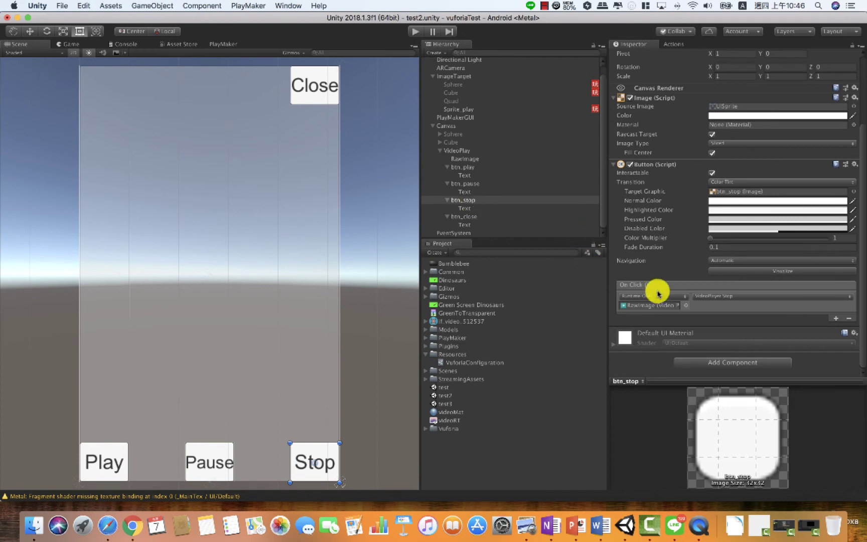
- Add a second On Click event to btn_stop that targets the videoRT render texture and calls RenderTexture Release ()
click(467, 159)
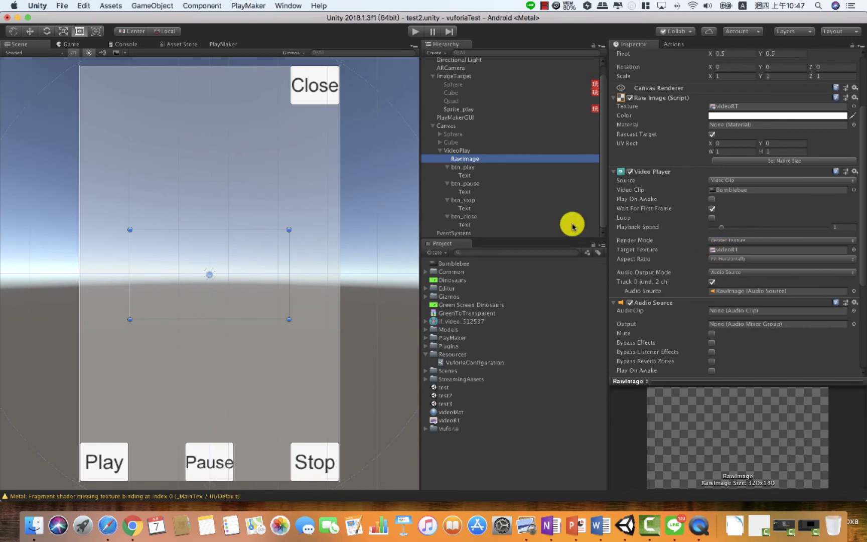
click(469, 200)
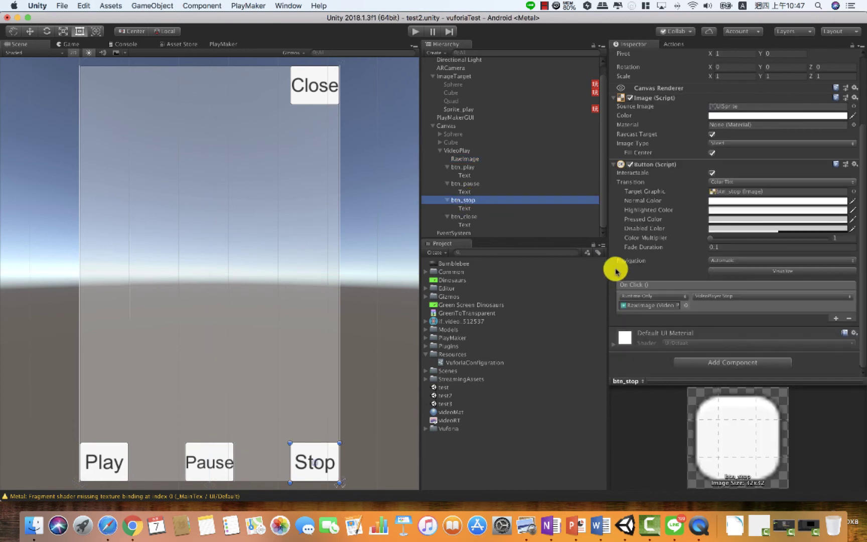
click(836, 318)
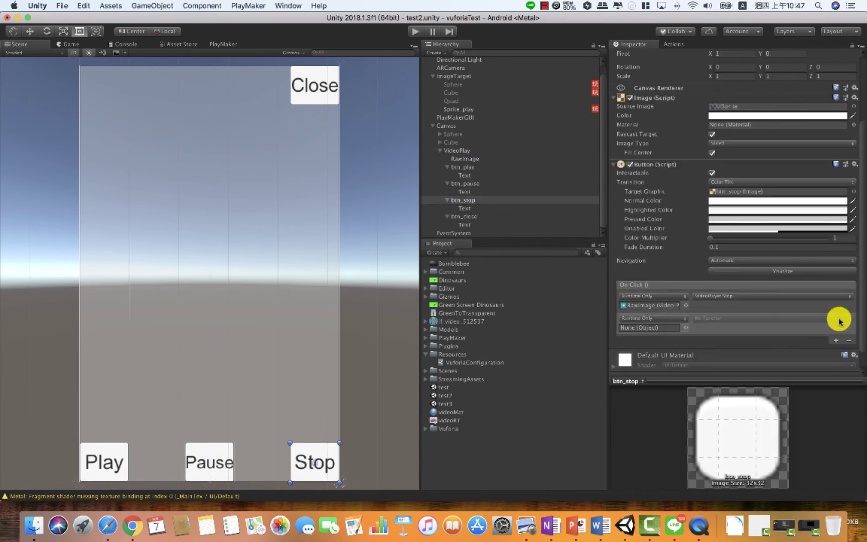
click(450, 421)
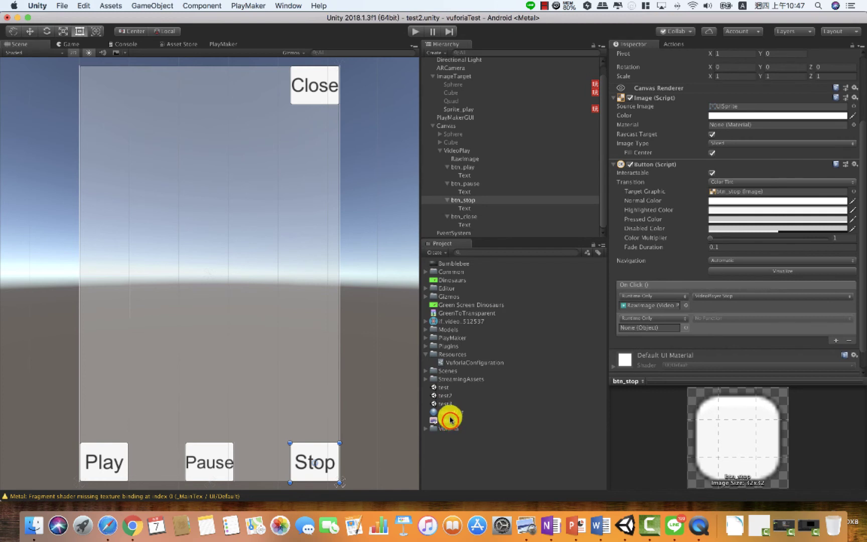
drag(450, 420, 643, 331)
click(707, 319)
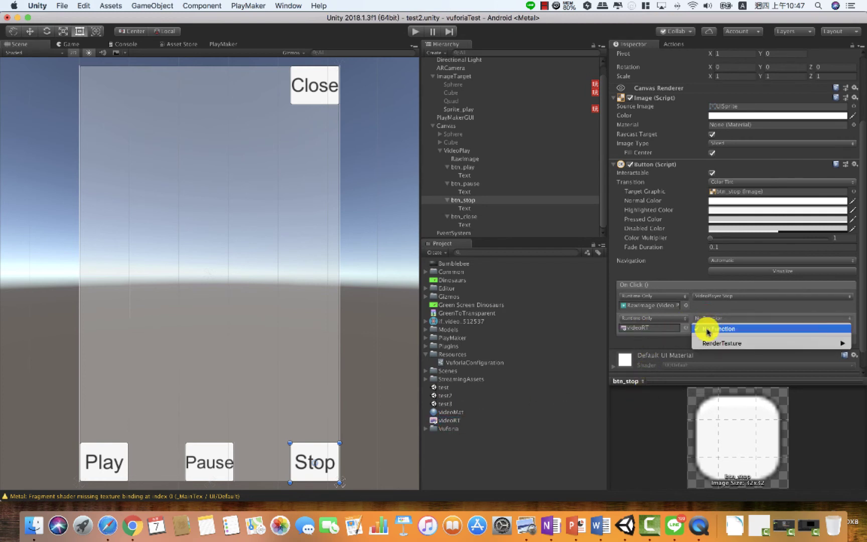
mouse_move(711, 346)
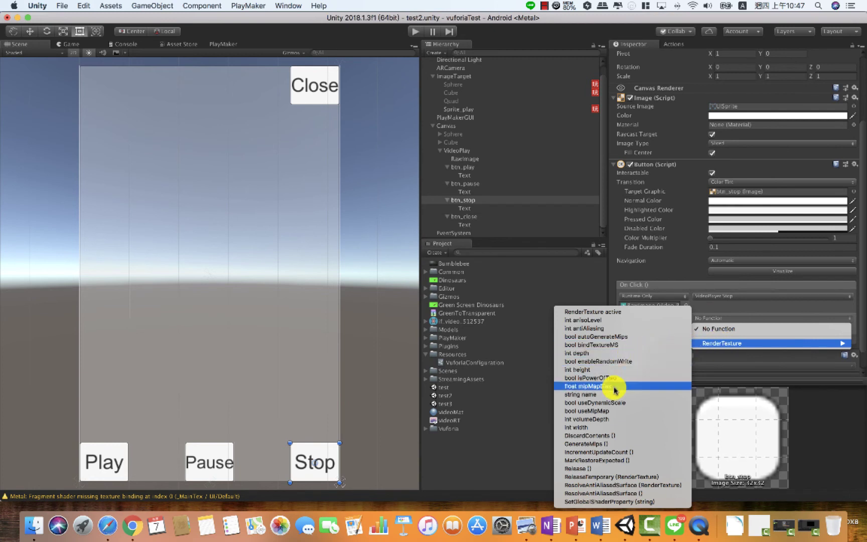
click(596, 468)
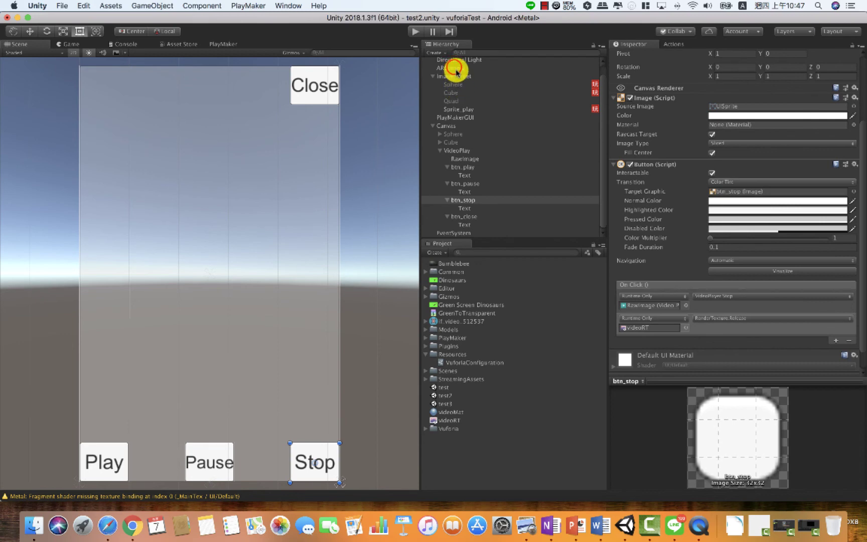
- Set the webcam Camera Device in ARCamera's Vuforia configuration to C922 Pro Stream Webcam
click(452, 68)
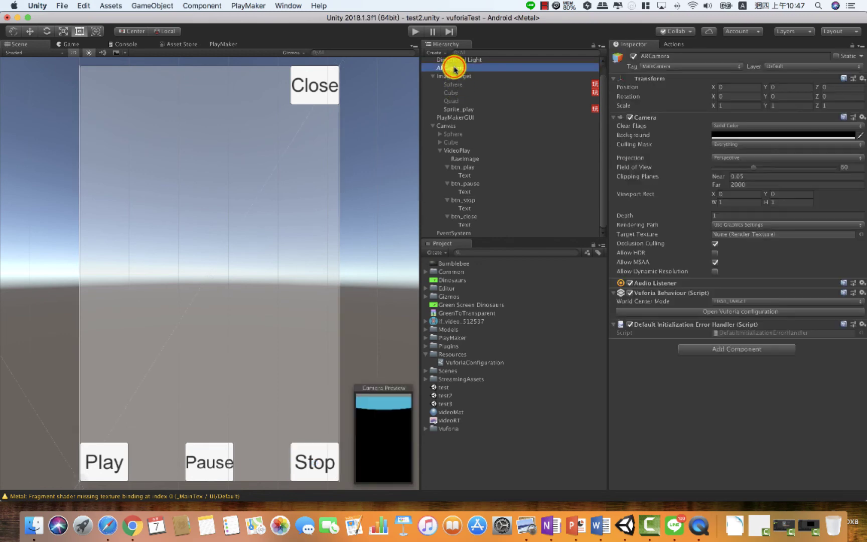
click(675, 313)
scroll(745, 426, down, 5)
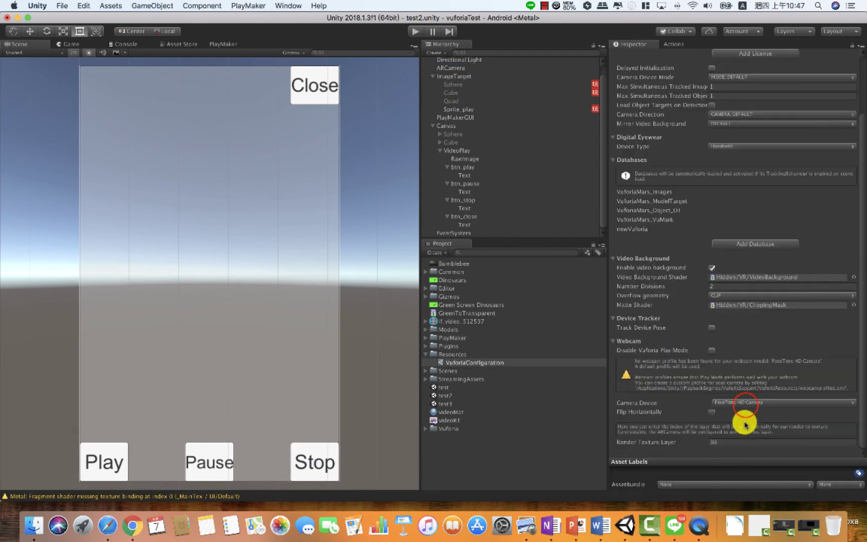
click(746, 402)
click(746, 411)
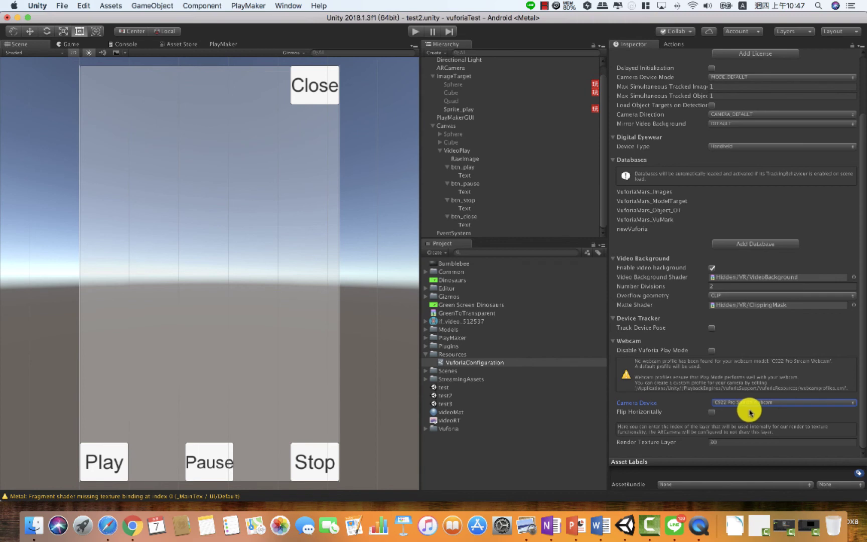
- Run the scene to test the Play, Pause, Stop and Close buttons on the video panel, and exit play mode
click(415, 32)
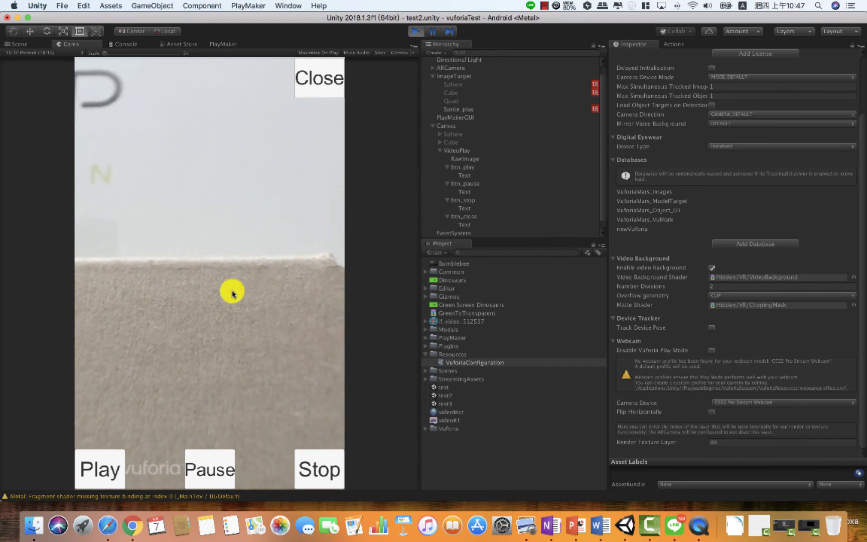
click(94, 459)
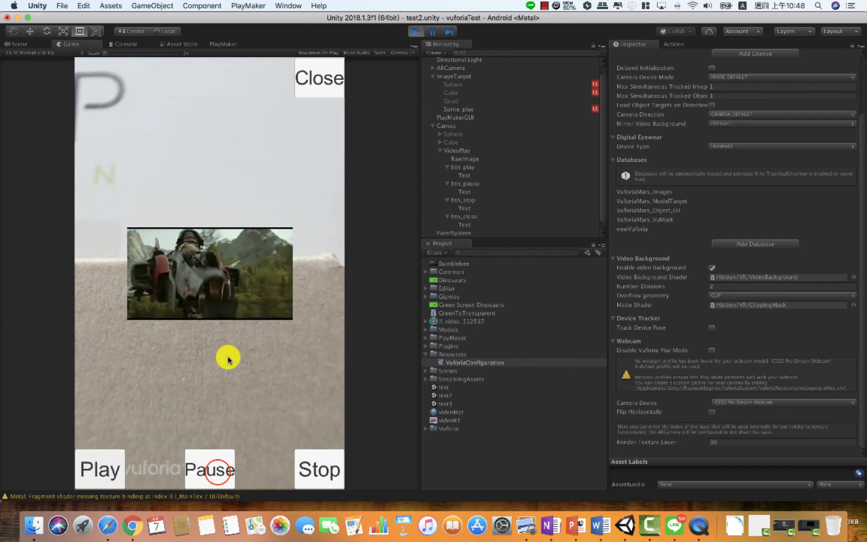
click(219, 471)
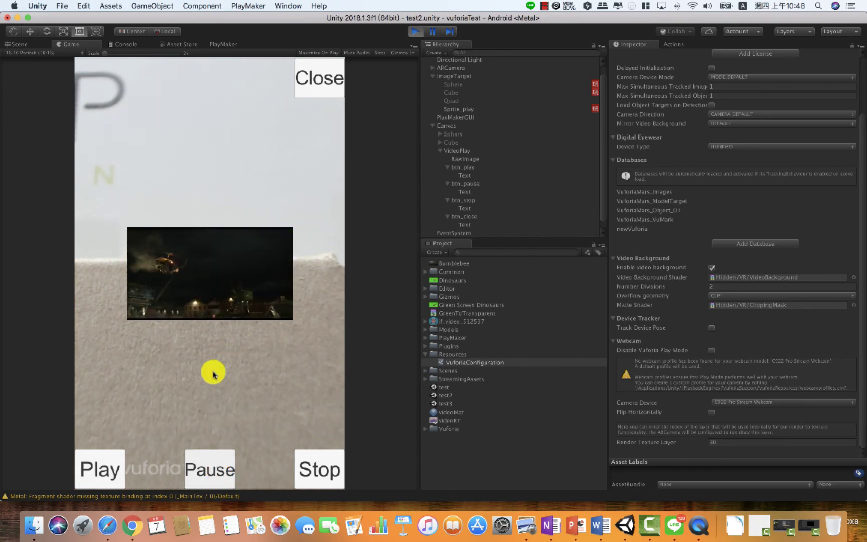
click(94, 463)
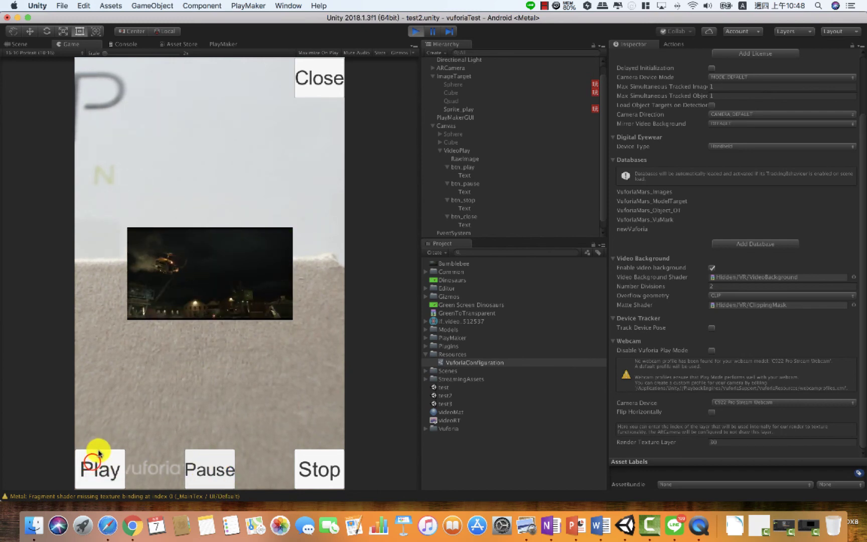
click(89, 464)
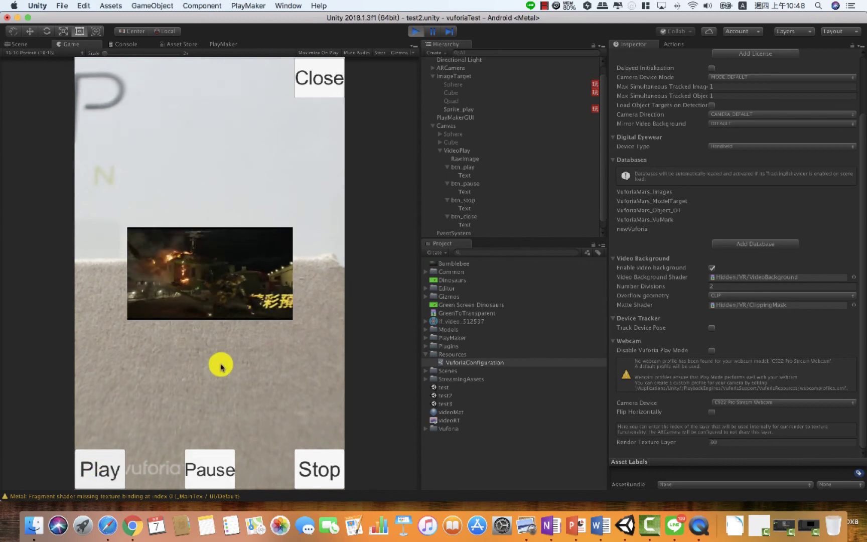
click(203, 458)
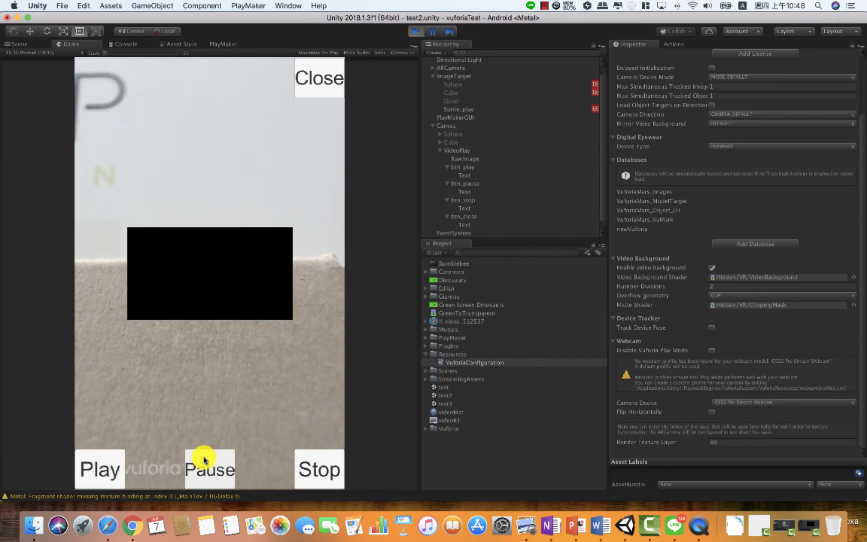
click(111, 470)
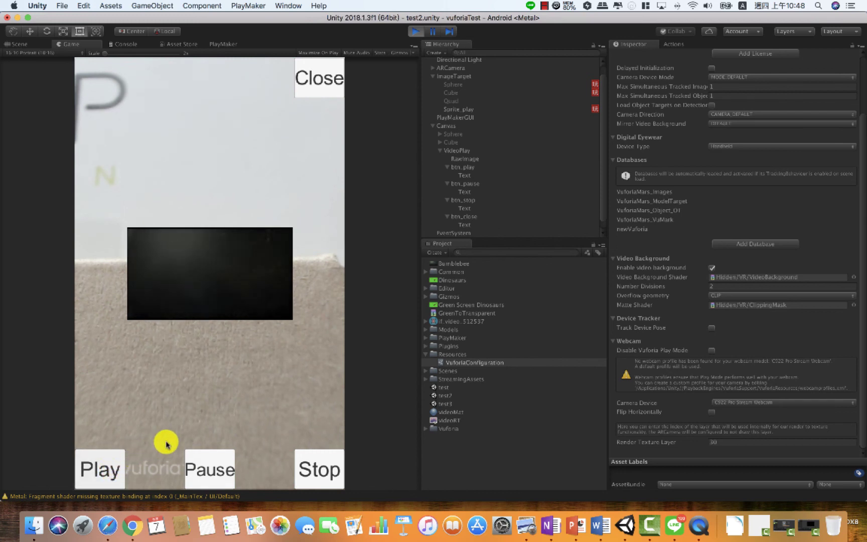
click(303, 468)
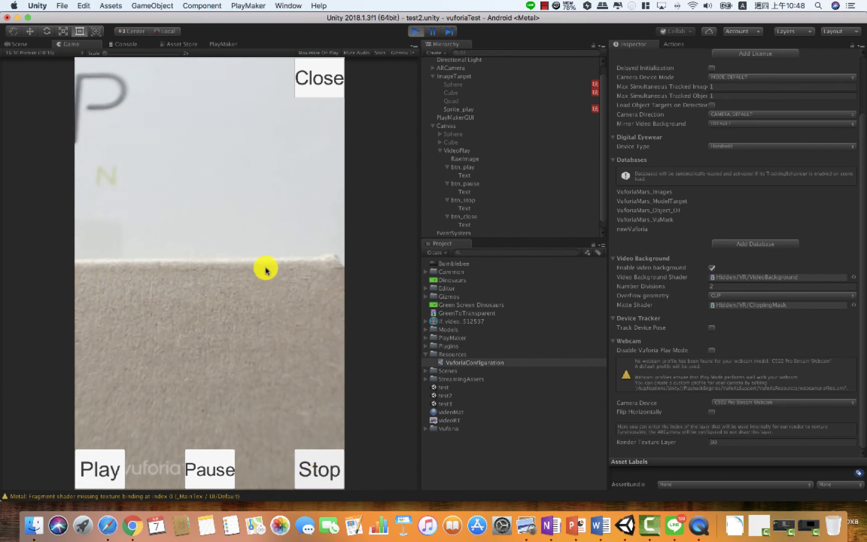
click(318, 89)
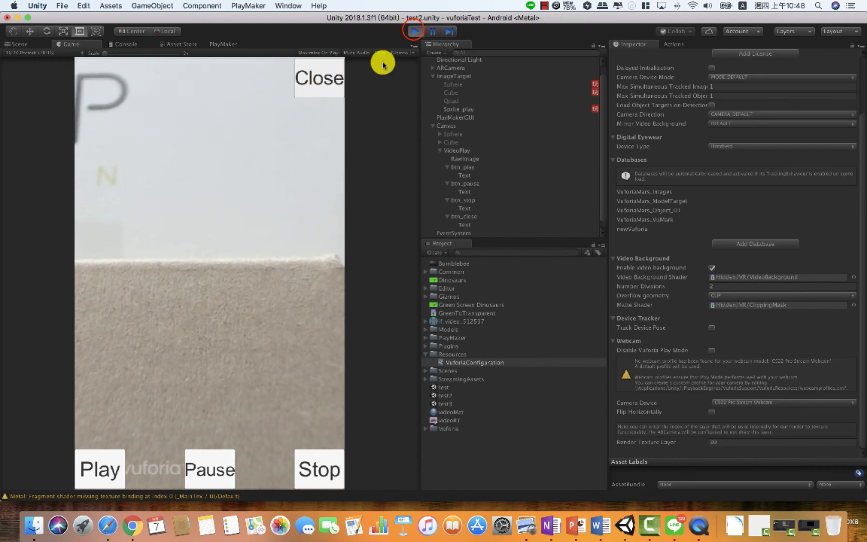
click(415, 31)
- Add an On Click event to btn_close that targets VideoPlay and calls GameObject SetActive (bool) with the value left unchecked
click(466, 216)
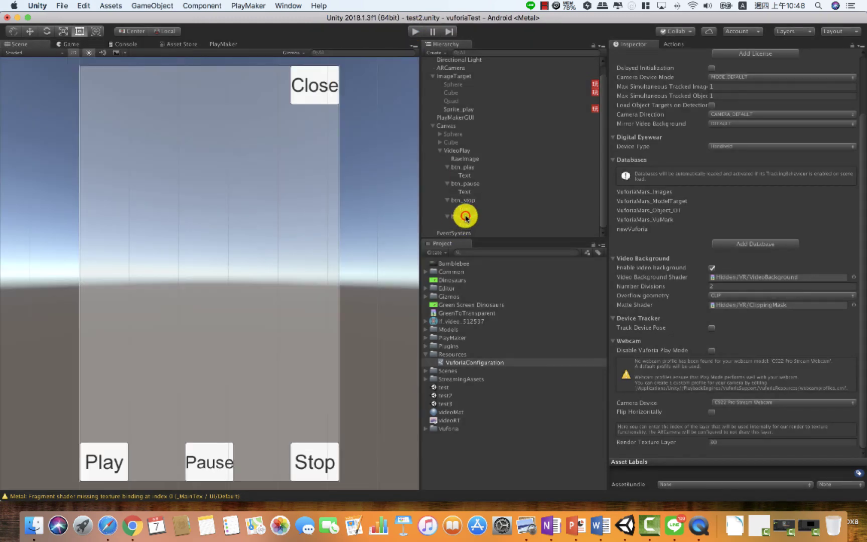
click(465, 218)
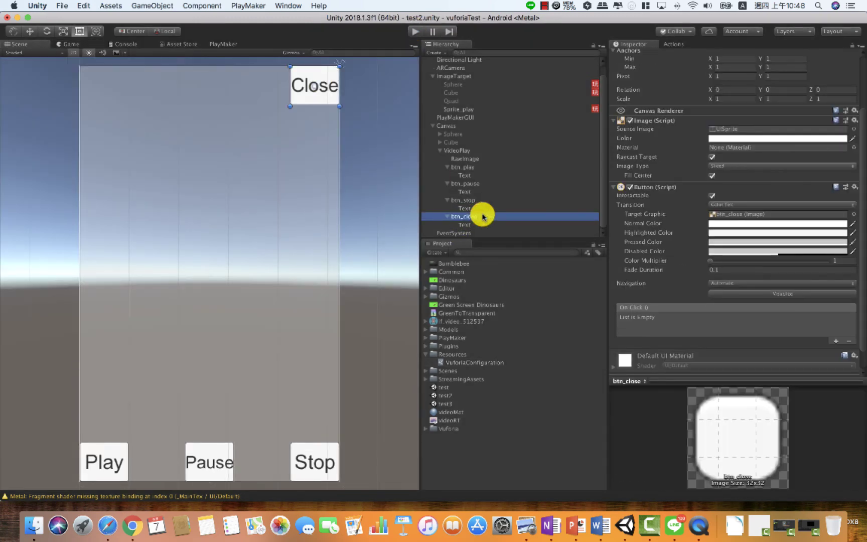
click(836, 341)
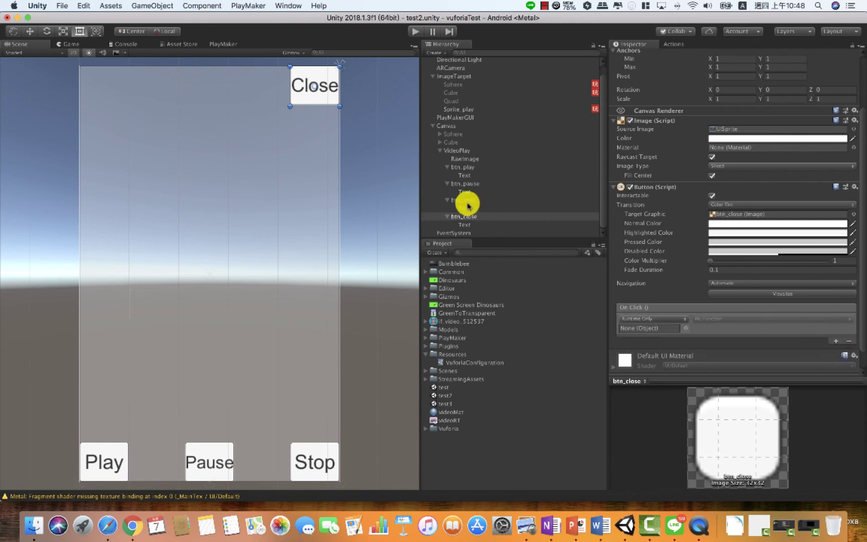
drag(464, 154, 654, 326)
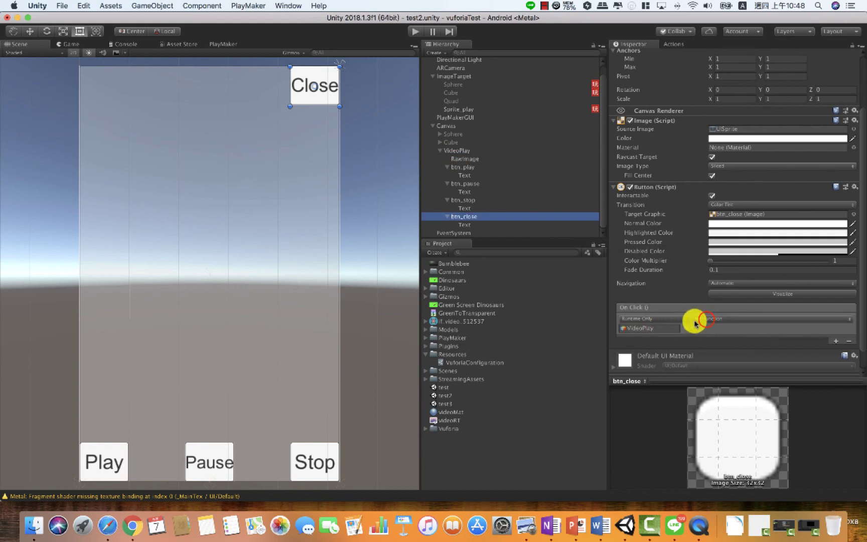
click(707, 321)
mouse_move(708, 344)
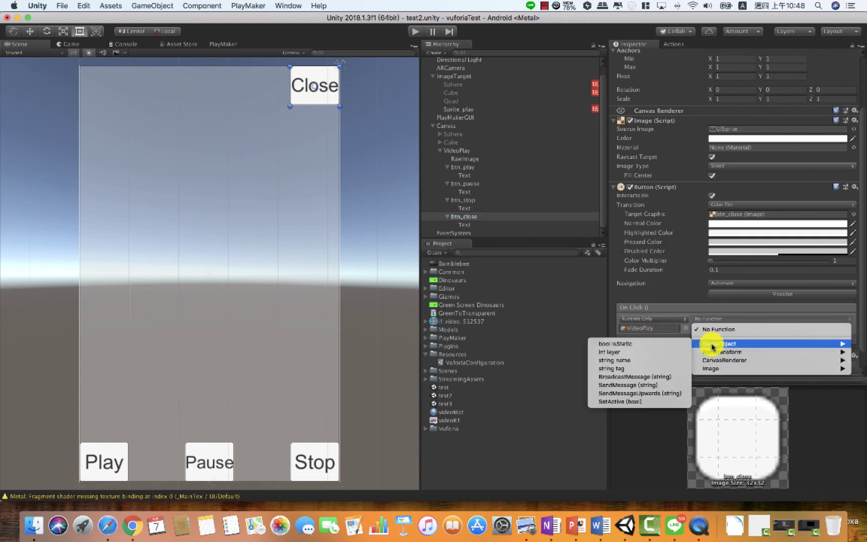
click(651, 403)
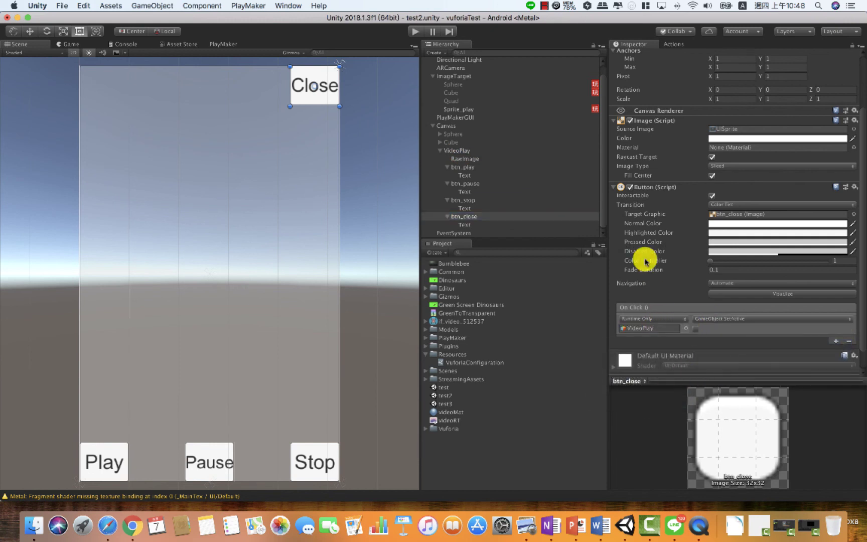
- Run the scene again, play and stop the video, and test closing the panel with the Close button
click(416, 32)
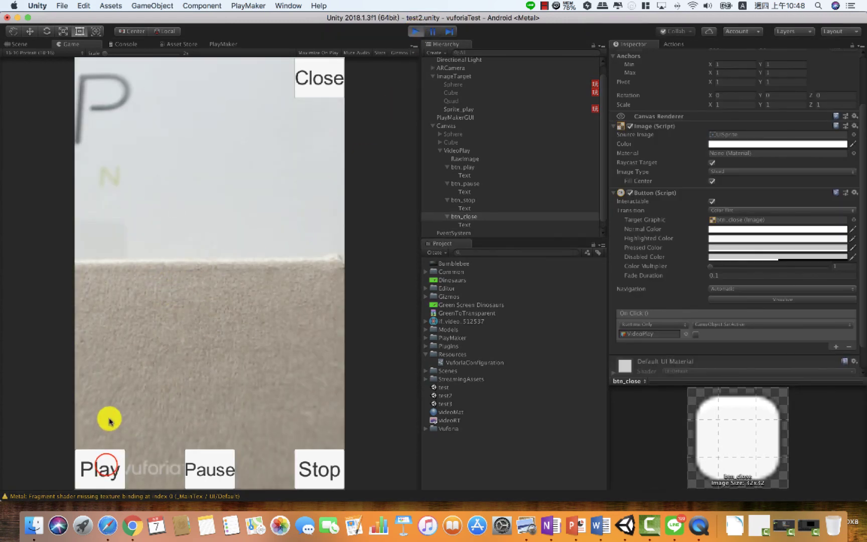
click(105, 466)
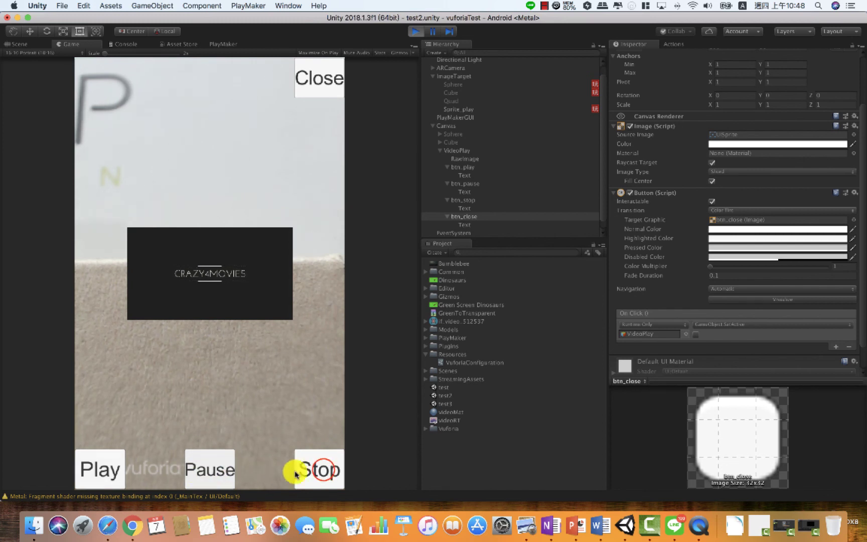
click(324, 471)
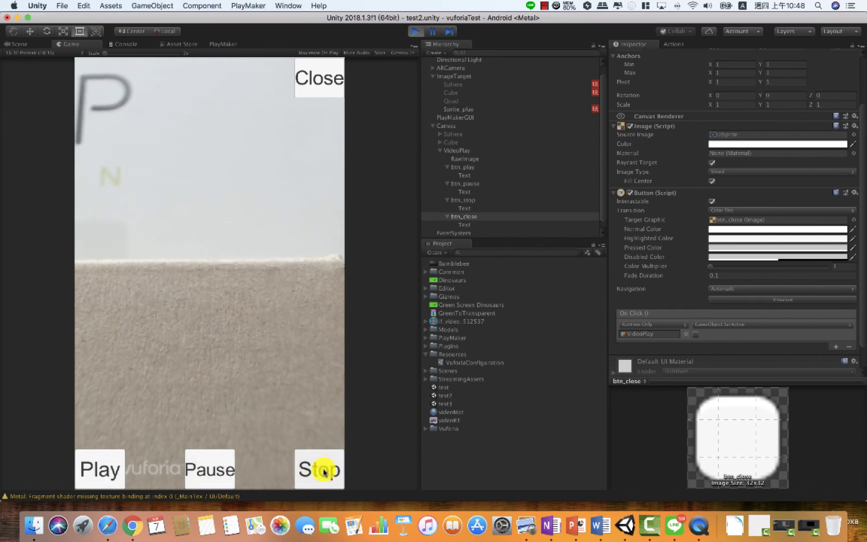
click(321, 83)
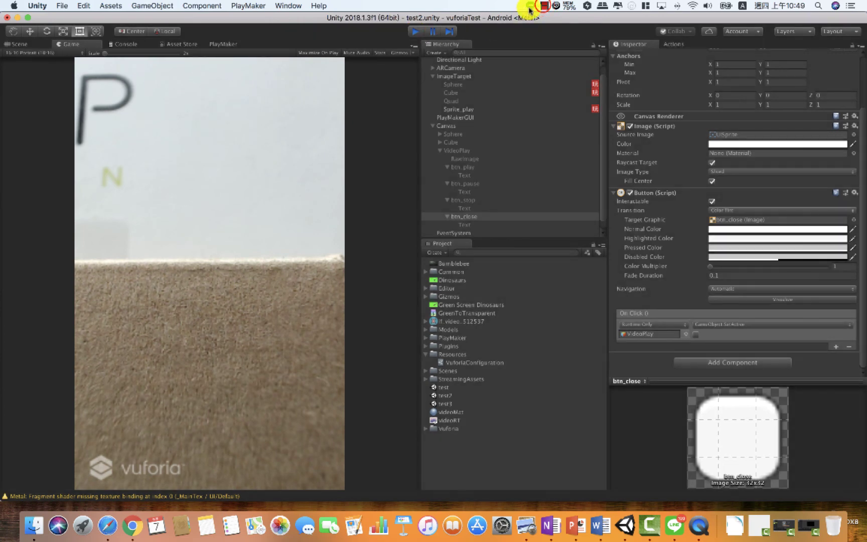
click(544, 6)
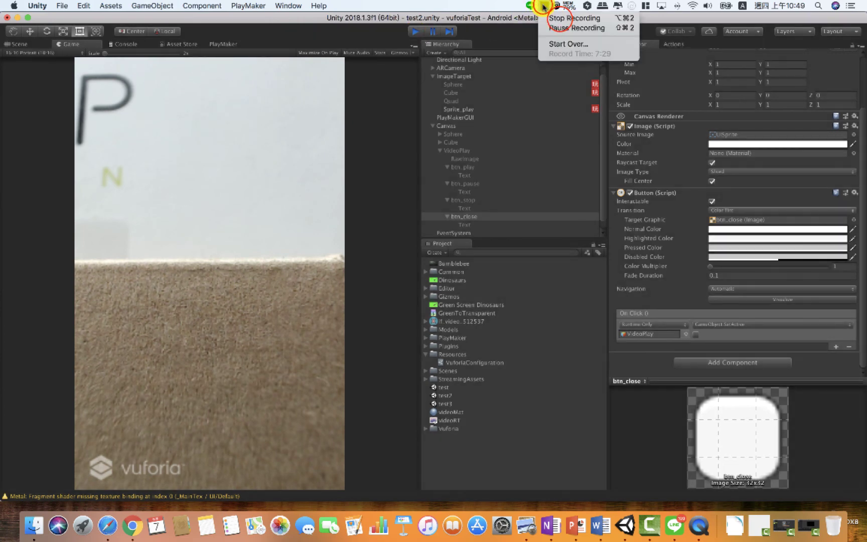